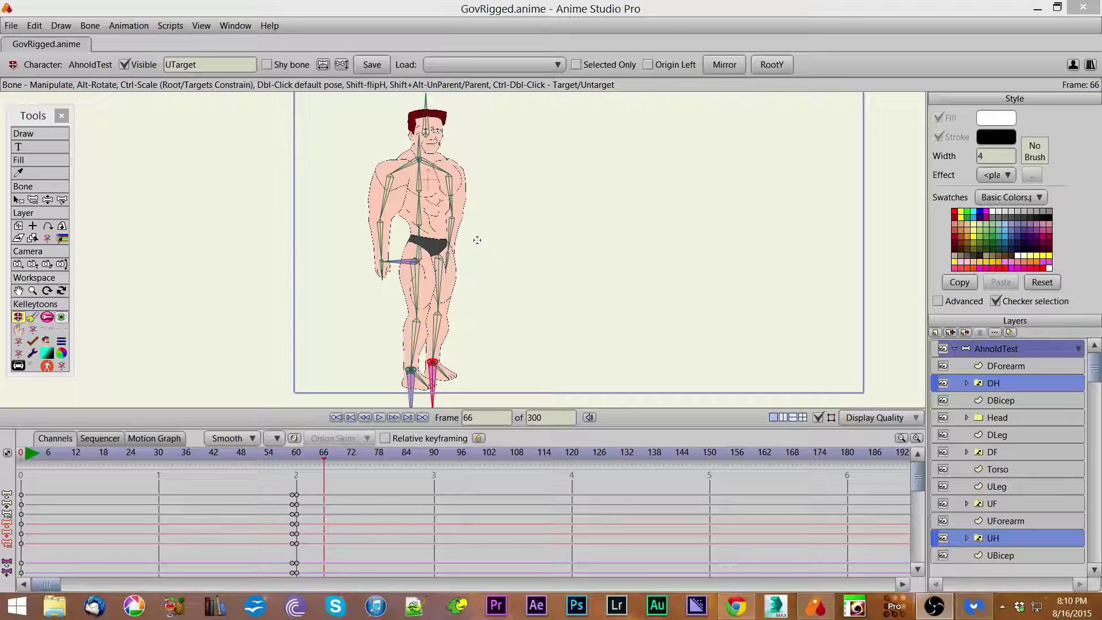
left_click_drag(487, 332, 520, 278)
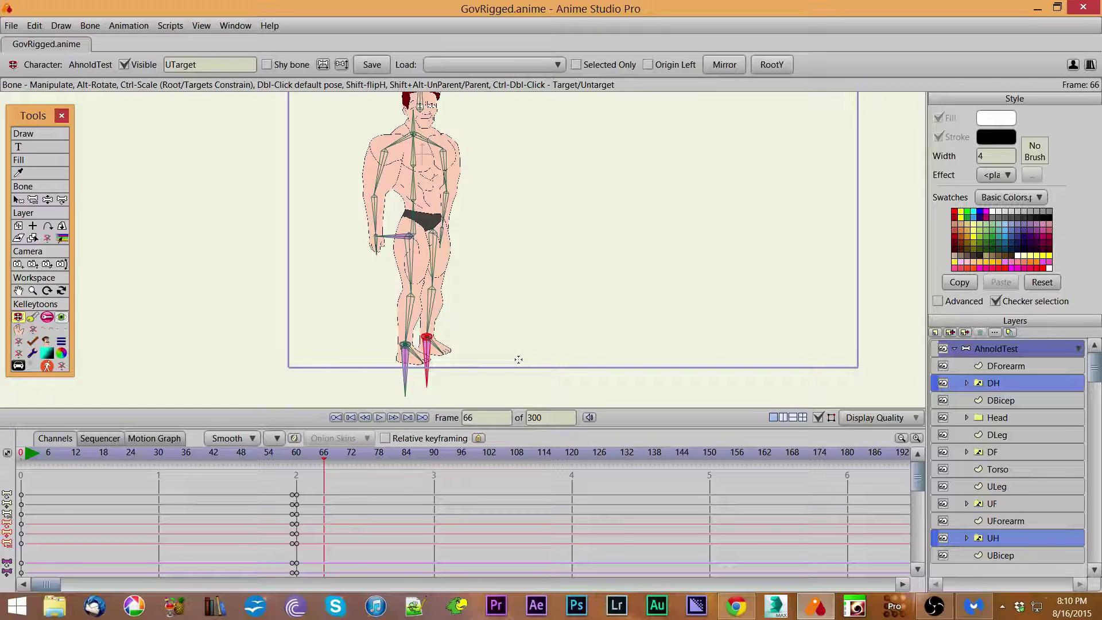
mouse_move(428, 373)
left_mouse_down()
mouse_move(435, 343)
mouse_move(456, 348)
mouse_move(446, 341)
mouse_move(436, 377)
left_mouse_up()
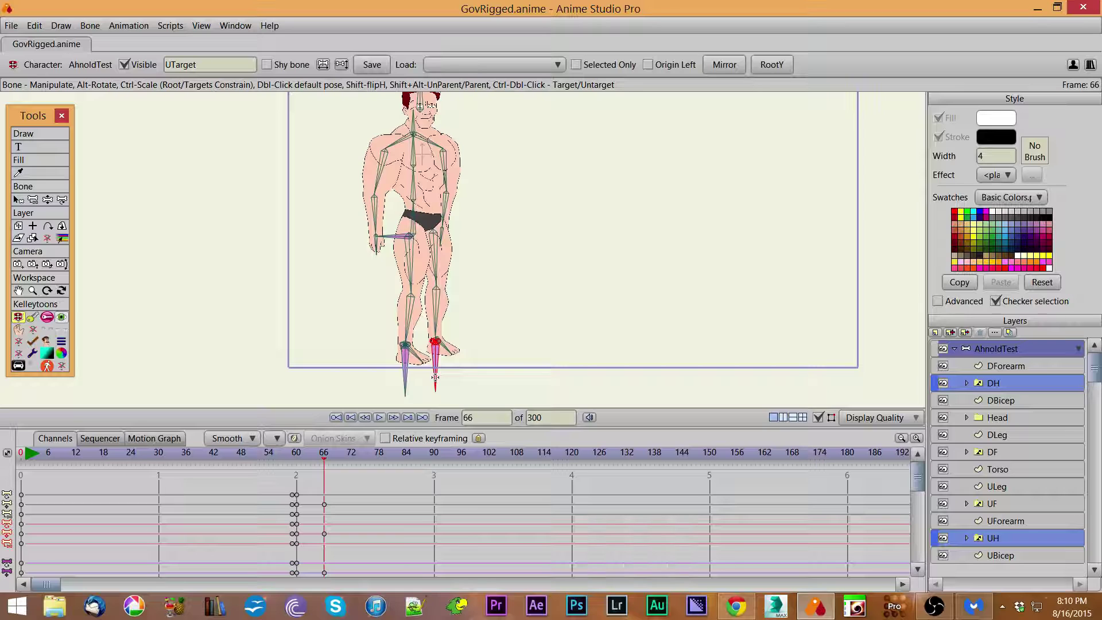
key("ctrl+z")
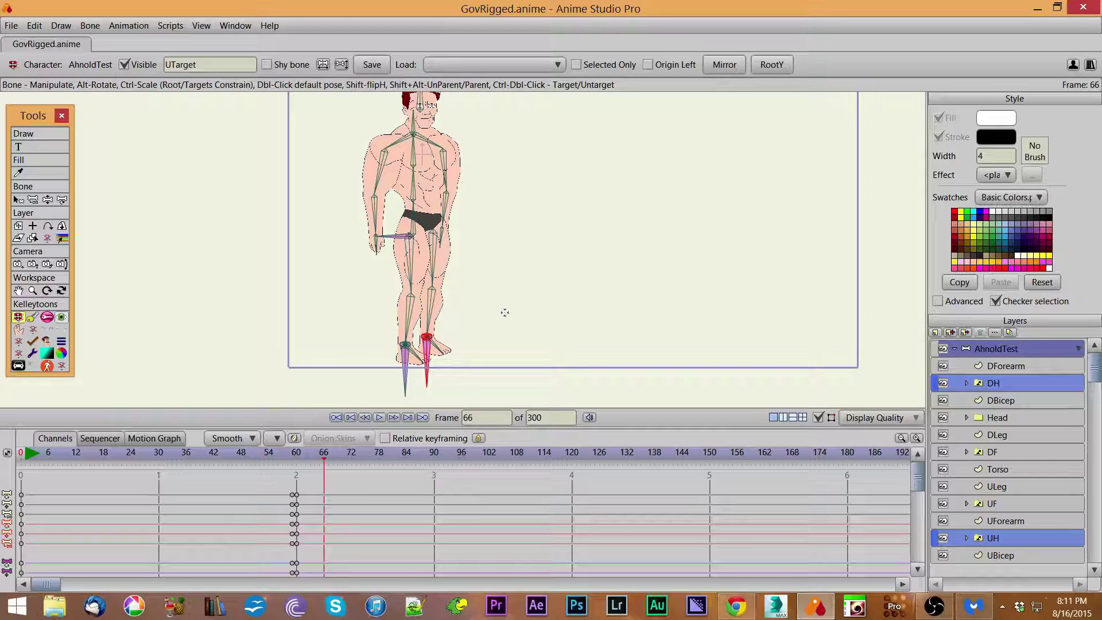
Shift the Root bone backward and slightly up at frame 50.
left_click(250, 453)
left_click_drag(407, 246, 349, 230)
left_click(382, 392)
Lower the Root bone at frame 63 so the character's knees bend.
left_click_drag(249, 452, 308, 469)
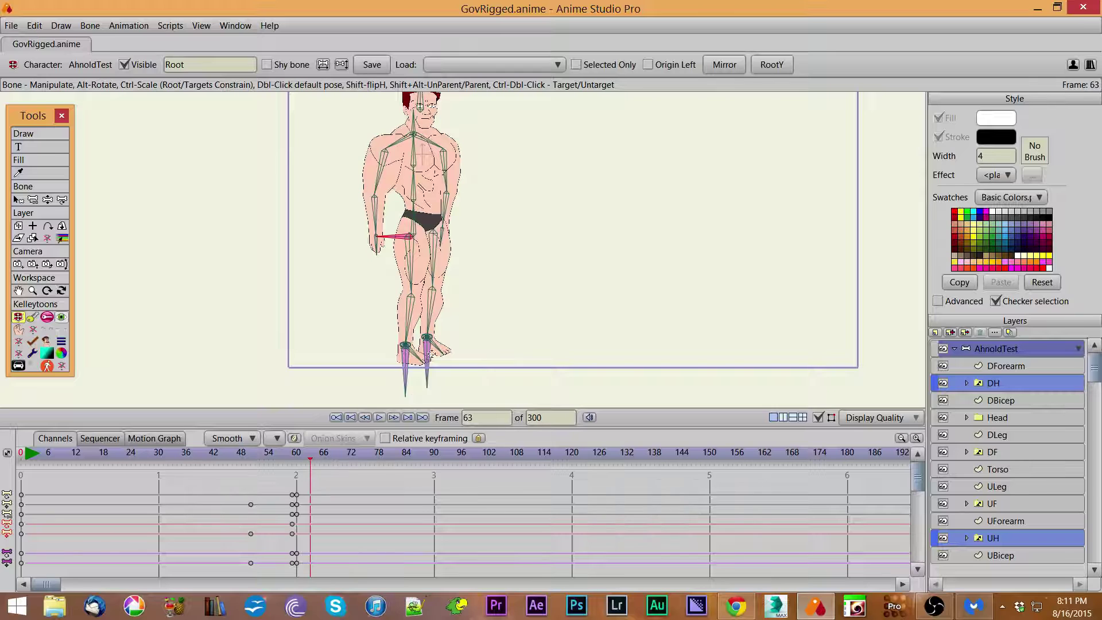
left_click_drag(543, 275, 513, 279)
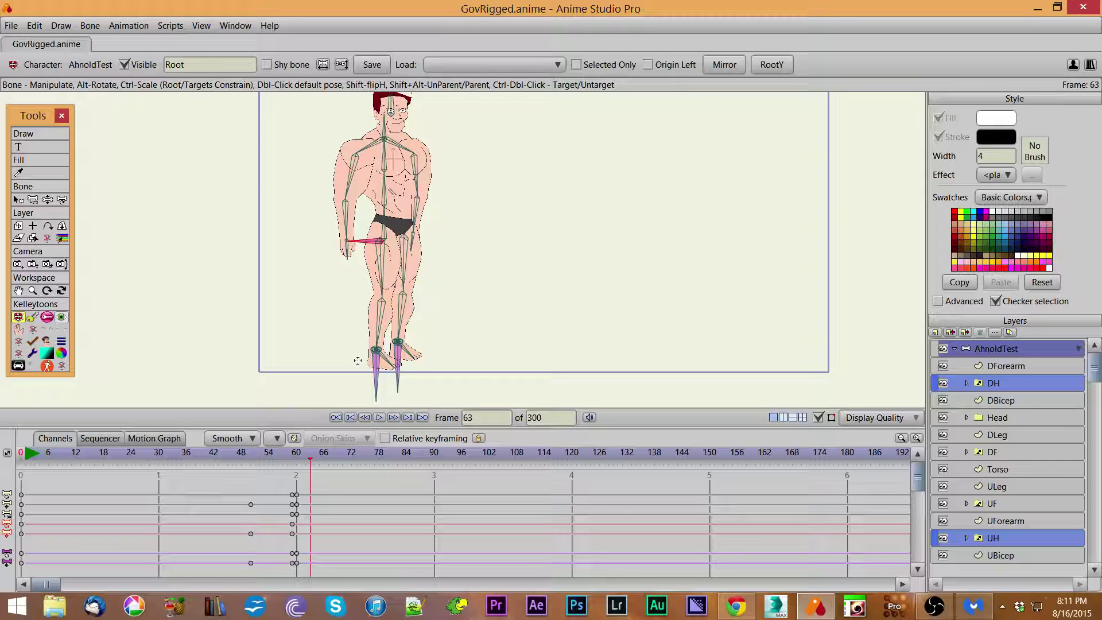
left_click_drag(373, 241, 371, 268)
Spread the feet into a stride at frame 63, with DTarget behind the body and UTarget planted in front.
left_click_drag(398, 381, 347, 382)
left_click(435, 392)
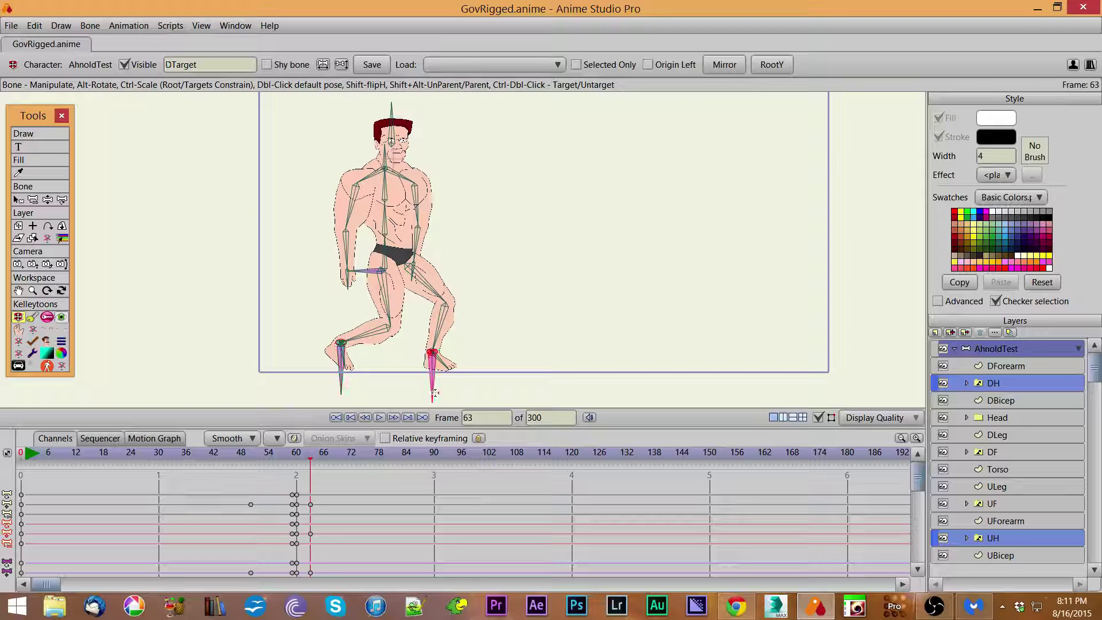
left_click(443, 367)
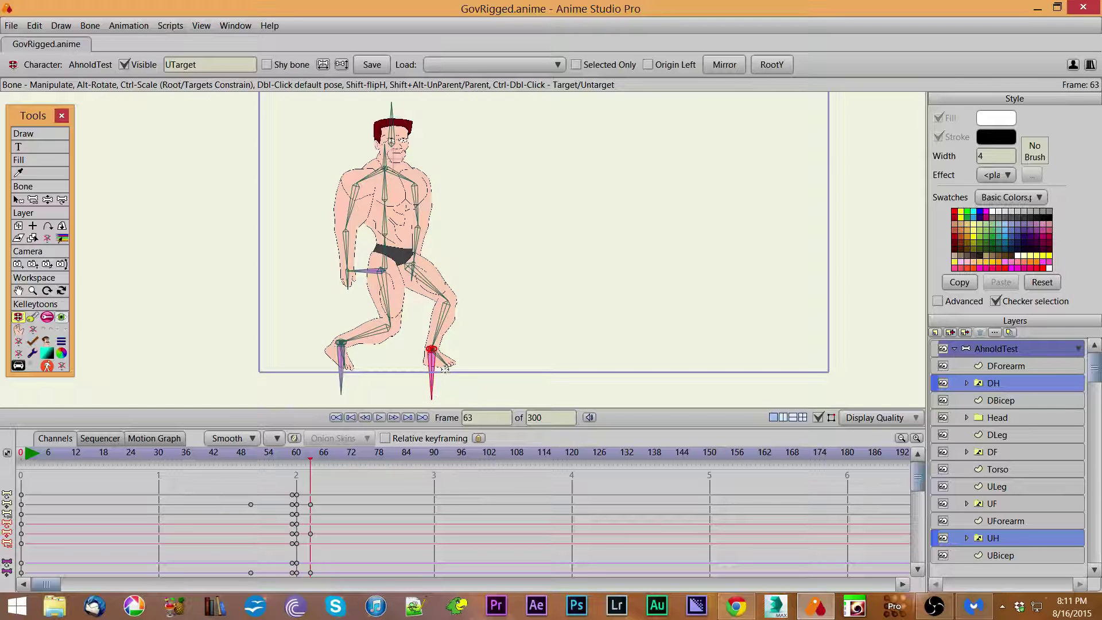
left_click(439, 358)
Create the passing pose at frame 67 by moving the Root bone up and forward and lifting the DTarget foot behind the standing leg.
left_click(366, 274)
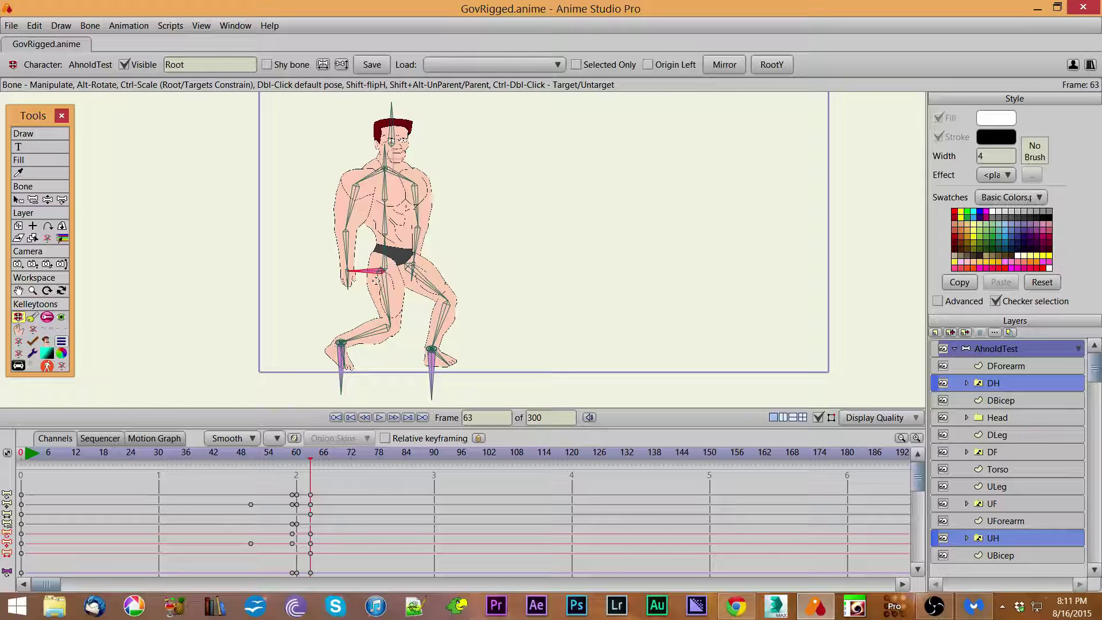
left_click(330, 455)
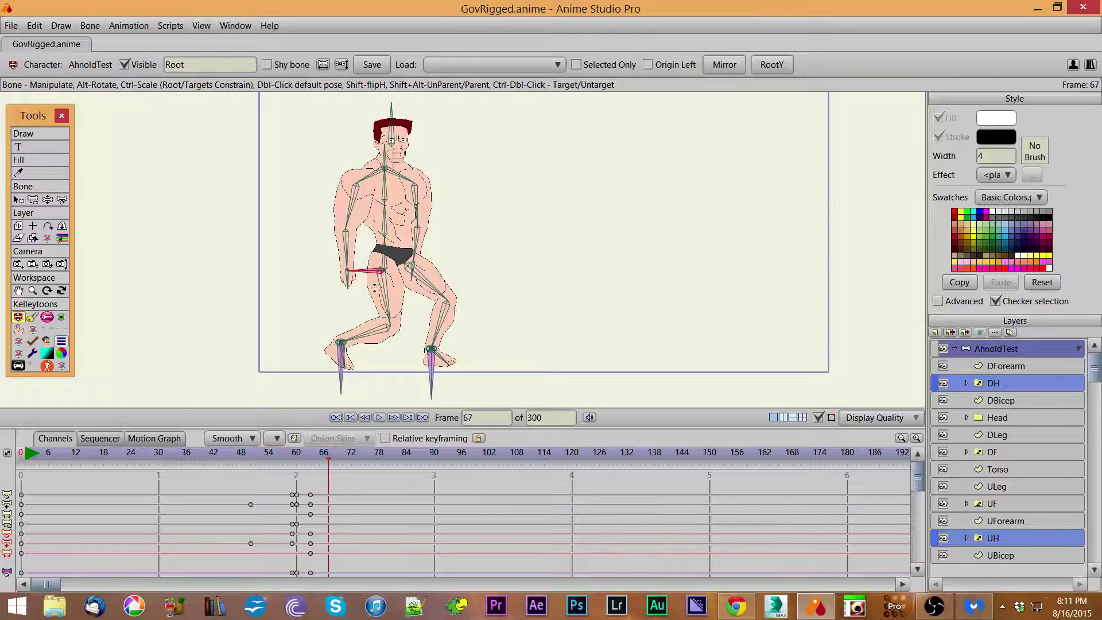
left_click_drag(371, 273, 403, 248)
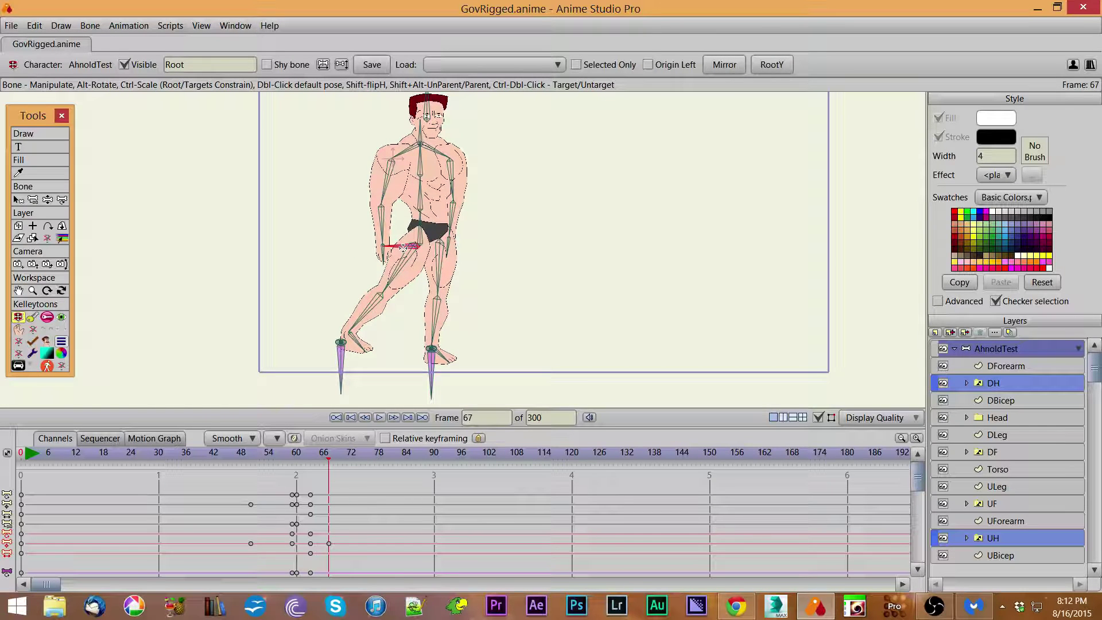
left_click_drag(342, 368, 394, 330)
mouse_move(331, 454)
left_mouse_down()
mouse_move(312, 466)
mouse_move(329, 461)
left_mouse_up()
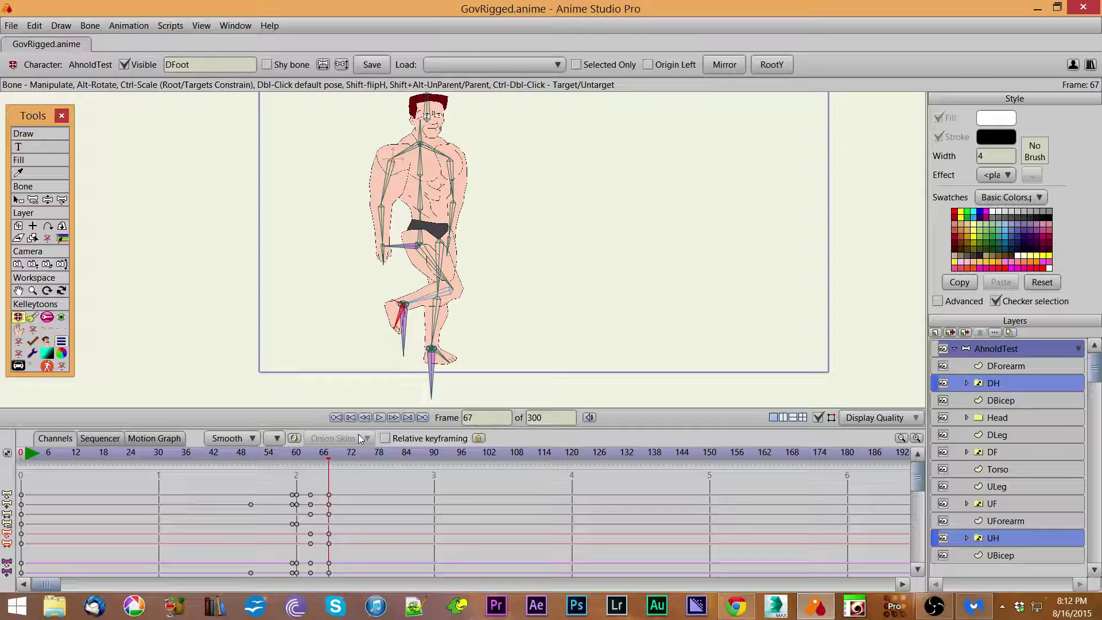
Create the next contact pose at frame 71 by moving the Root bone forward and down and planting DTarget in front.
left_click_drag(327, 456, 348, 458)
left_click_drag(398, 248, 423, 275)
left_click_drag(400, 337, 523, 364)
left_click_drag(444, 276, 444, 282)
left_click_drag(506, 368, 507, 380)
Match the Root bone's height at frame 71 to the start of the cycle using RootY.
left_click(440, 280)
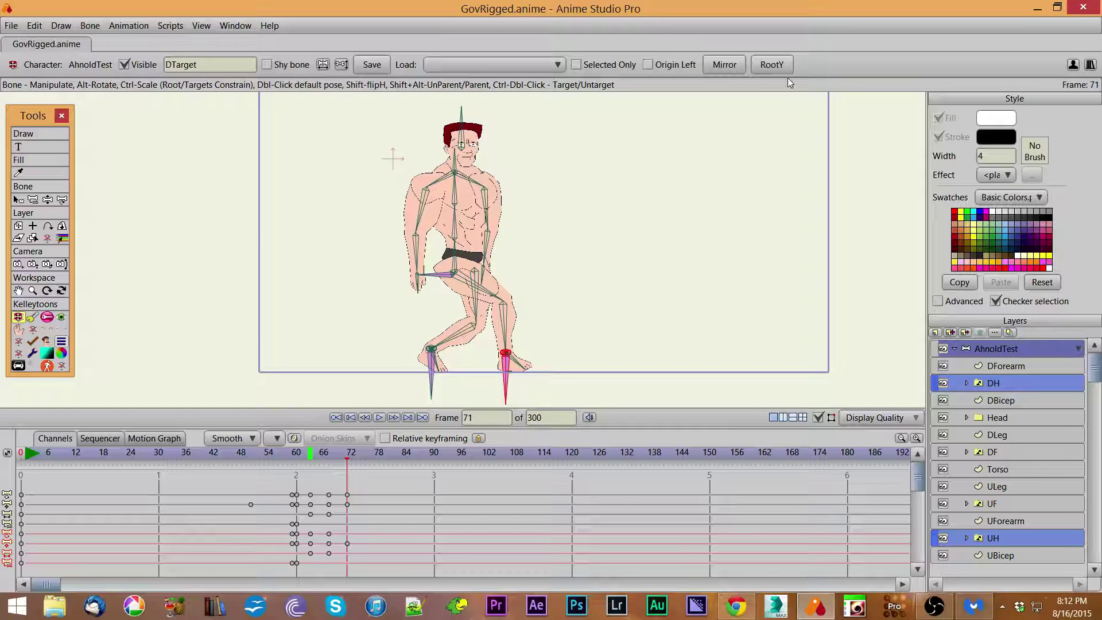
left_click(770, 70)
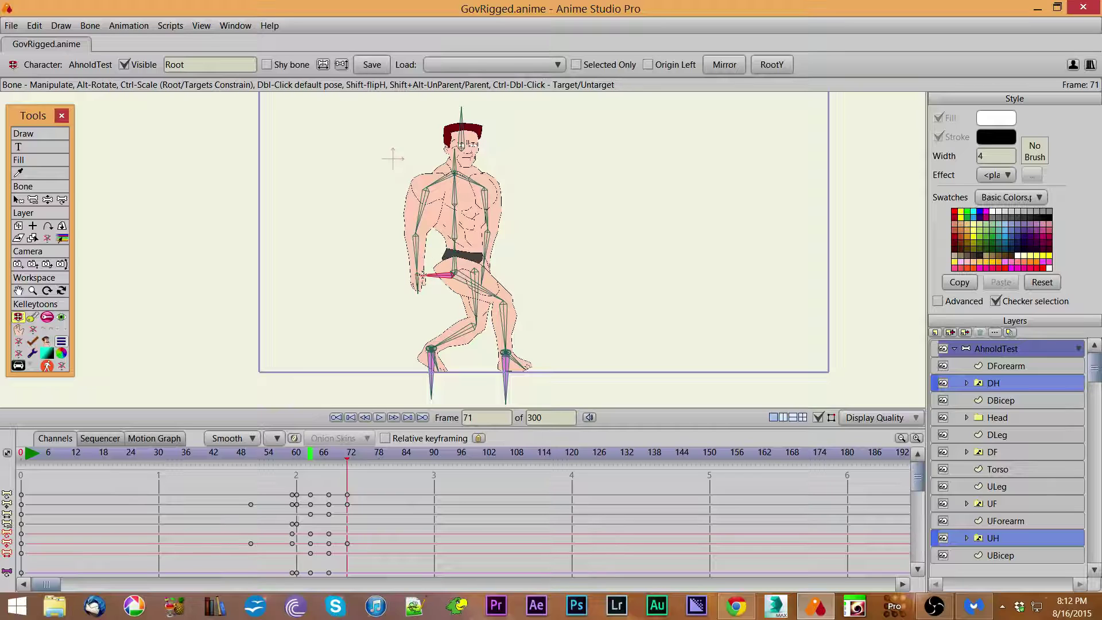
left_click(772, 64)
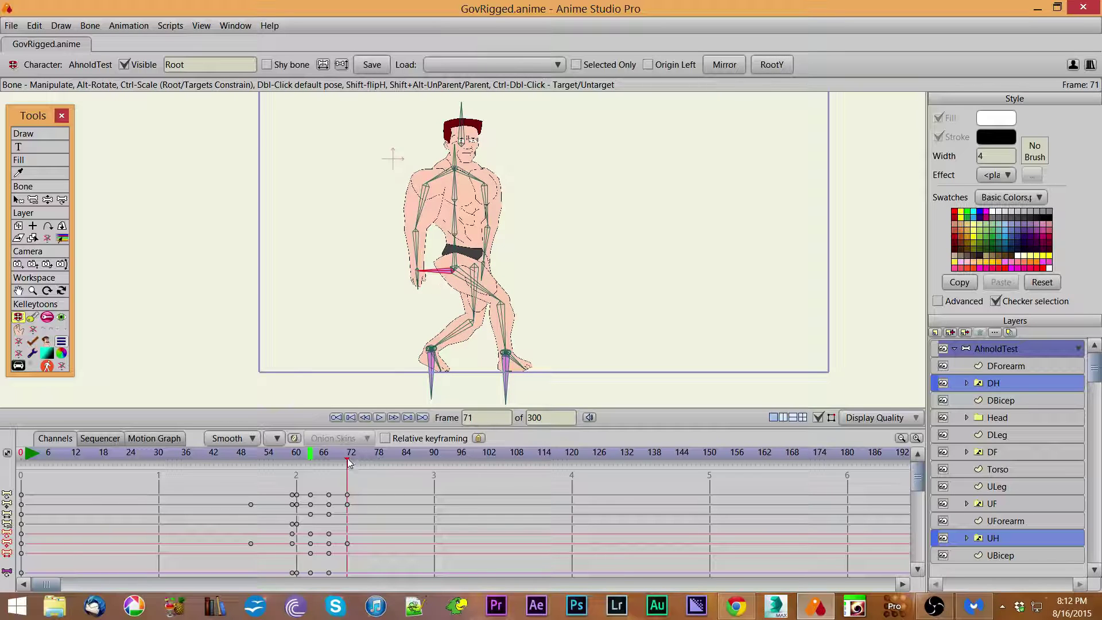
mouse_move(348, 457)
left_mouse_down()
mouse_move(308, 457)
mouse_move(347, 465)
left_mouse_up()
mouse_move(348, 461)
left_mouse_down()
mouse_move(313, 471)
mouse_move(347, 463)
left_mouse_up()
Try mirroring the half step from frame 71, and delete the mirrored keyframes at frames 75 and 79.
left_click(724, 65)
mouse_move(344, 459)
left_mouse_down()
mouse_move(384, 462)
mouse_move(351, 463)
left_mouse_up()
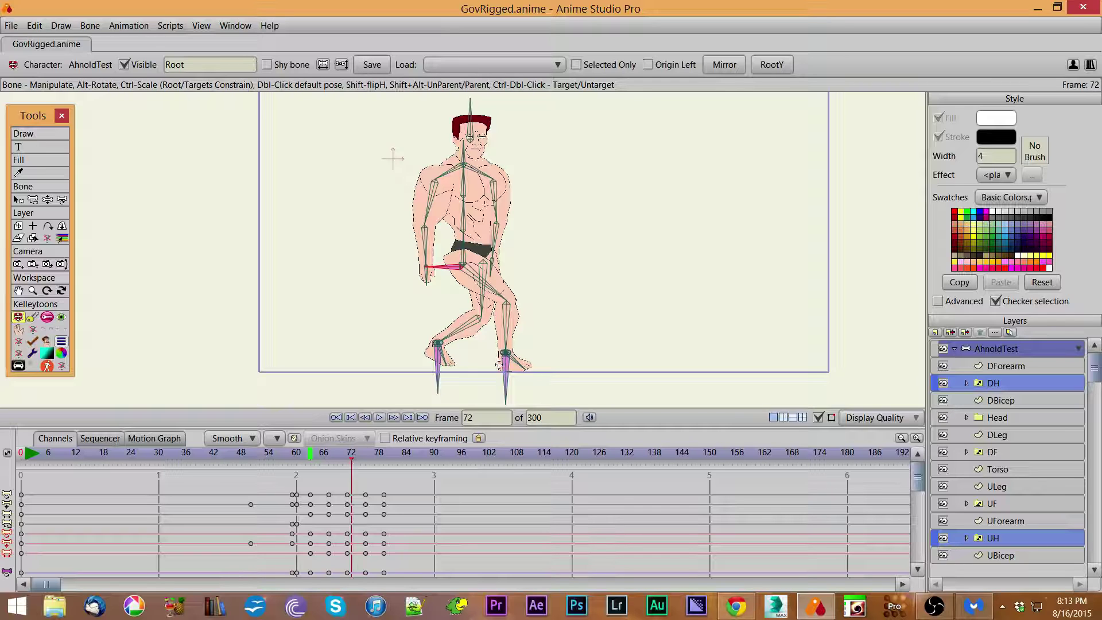
left_click(362, 462)
left_click_drag(373, 467, 349, 469)
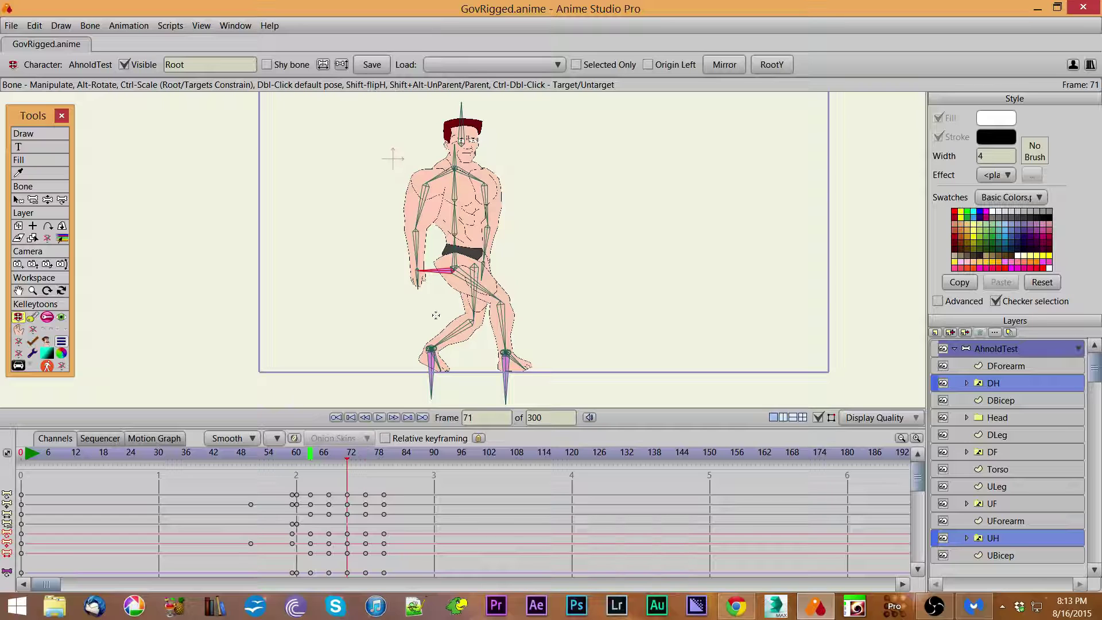
left_click_drag(364, 483, 402, 581)
key("Delete")
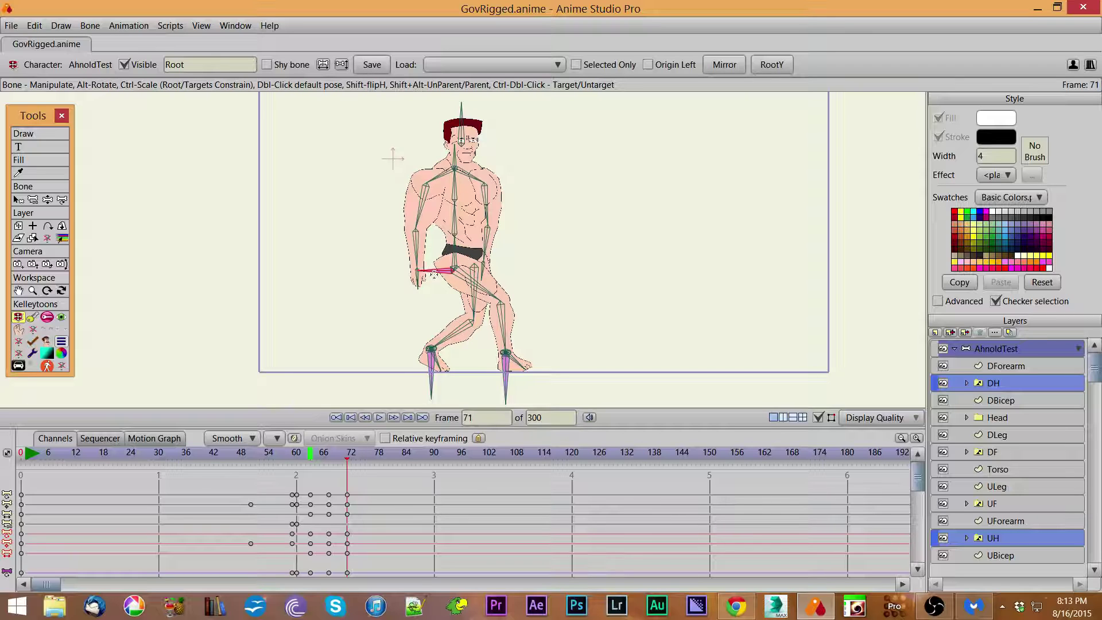
Mirror the half step from frame 71 to complete the walk cycle through frame 79.
left_click(505, 390)
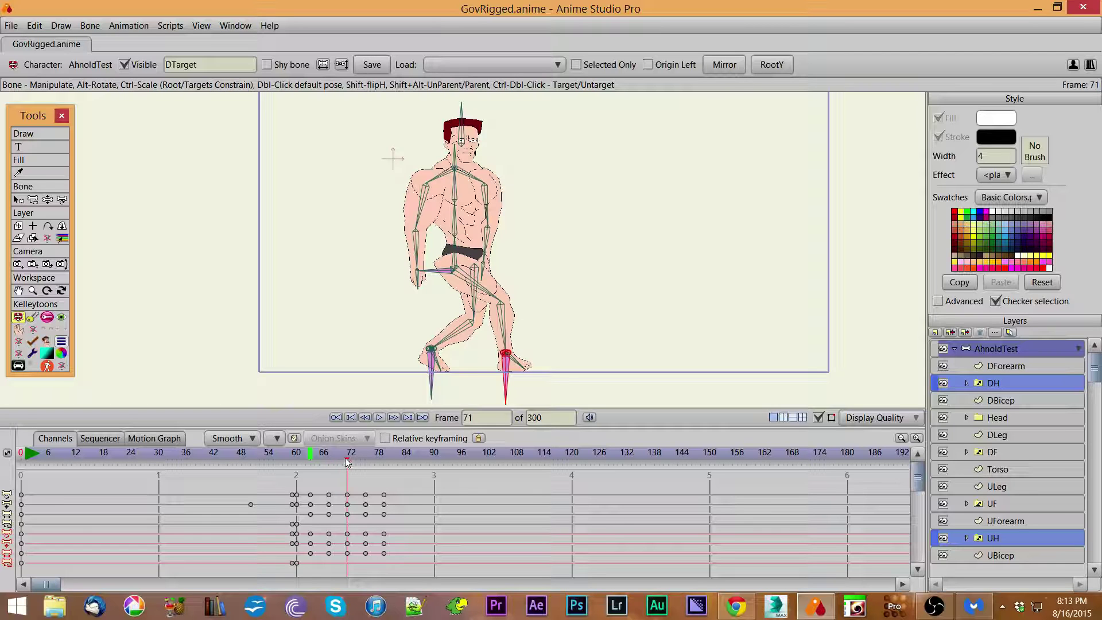
left_click(374, 462)
mouse_move(377, 466)
left_mouse_down()
mouse_move(335, 457)
mouse_move(309, 469)
mouse_move(377, 477)
mouse_move(313, 480)
mouse_move(385, 485)
left_mouse_up()
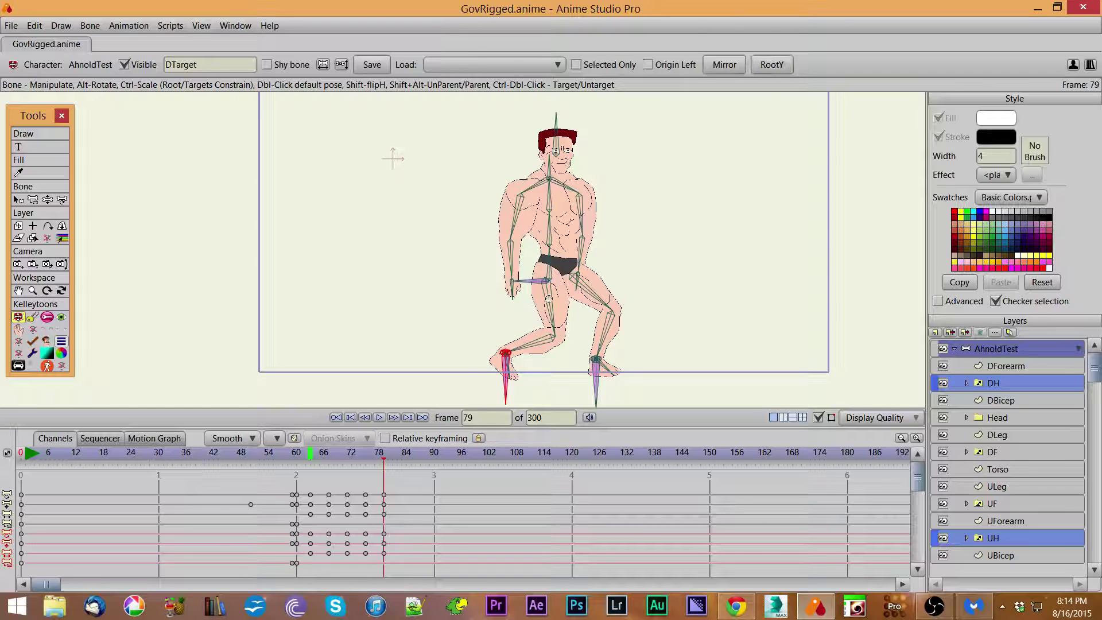
At frame 79, match the Root bone's height to the cycle start with RootY and raise UTarget slightly.
left_click(528, 279)
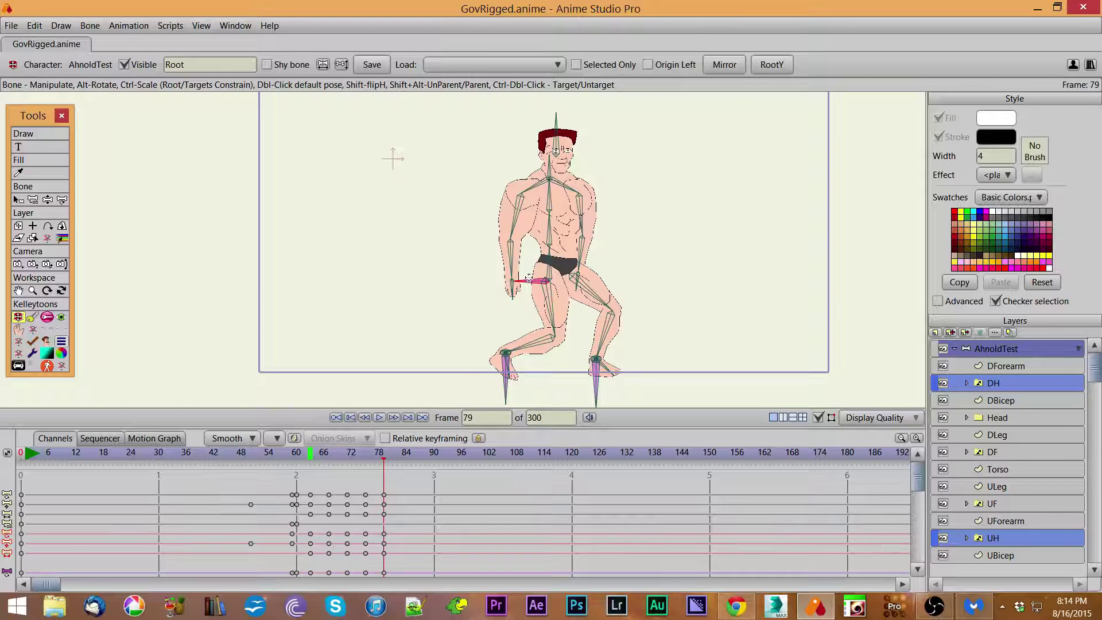
left_click(783, 62)
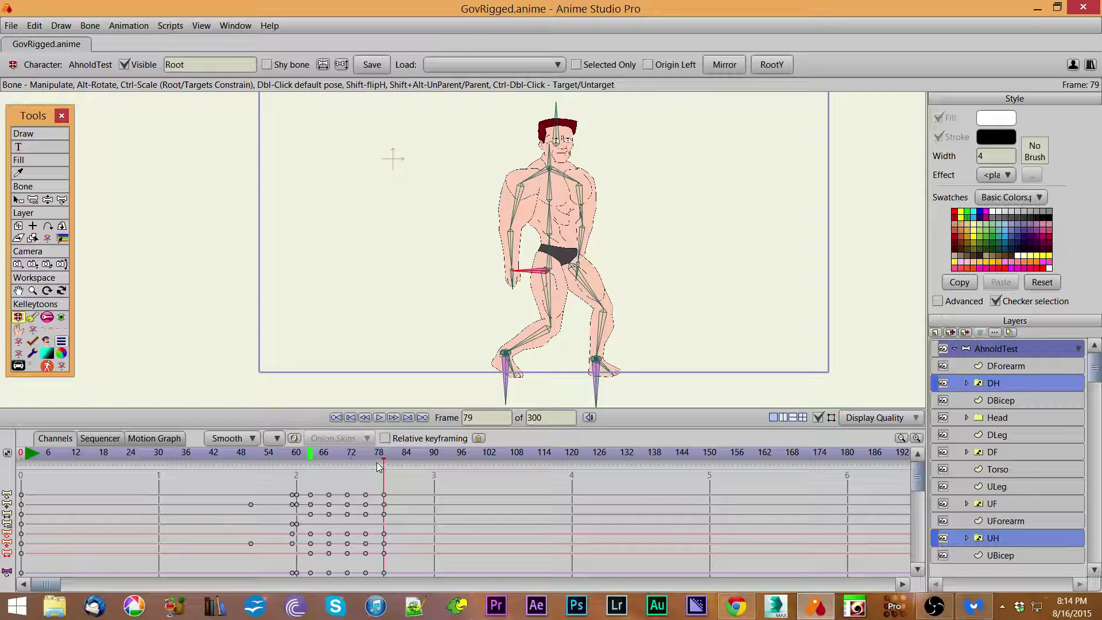
left_click_drag(384, 461, 384, 494)
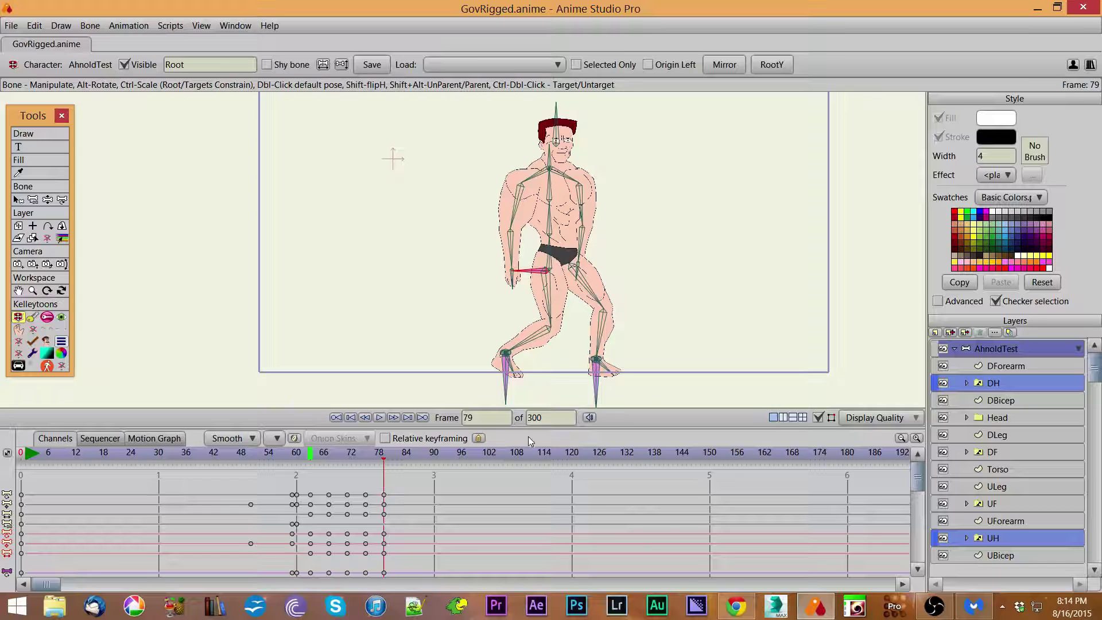
left_click_drag(593, 389, 598, 382)
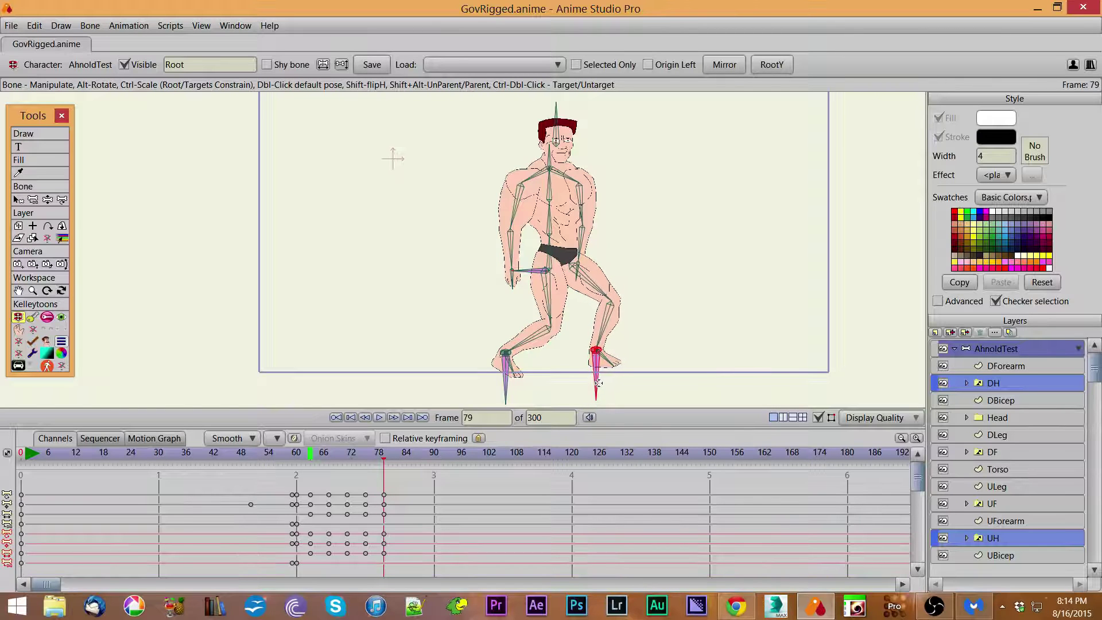
Save the walk cycle starting from frame 63 as the bone animation "test", replacing the existing file.
left_click_drag(384, 459, 309, 469)
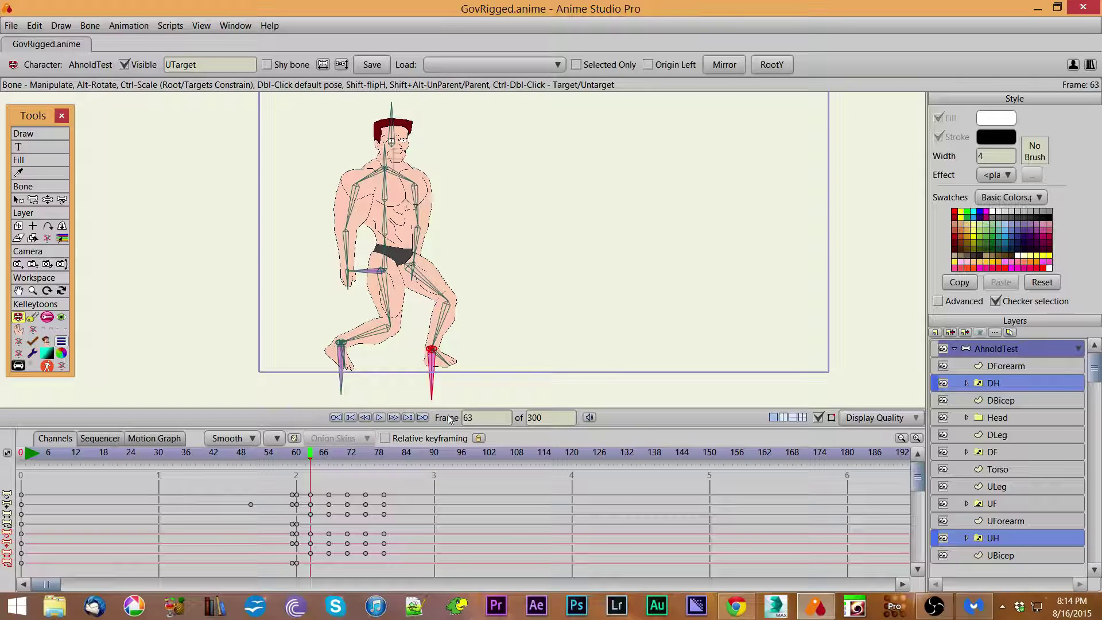
left_click(372, 65)
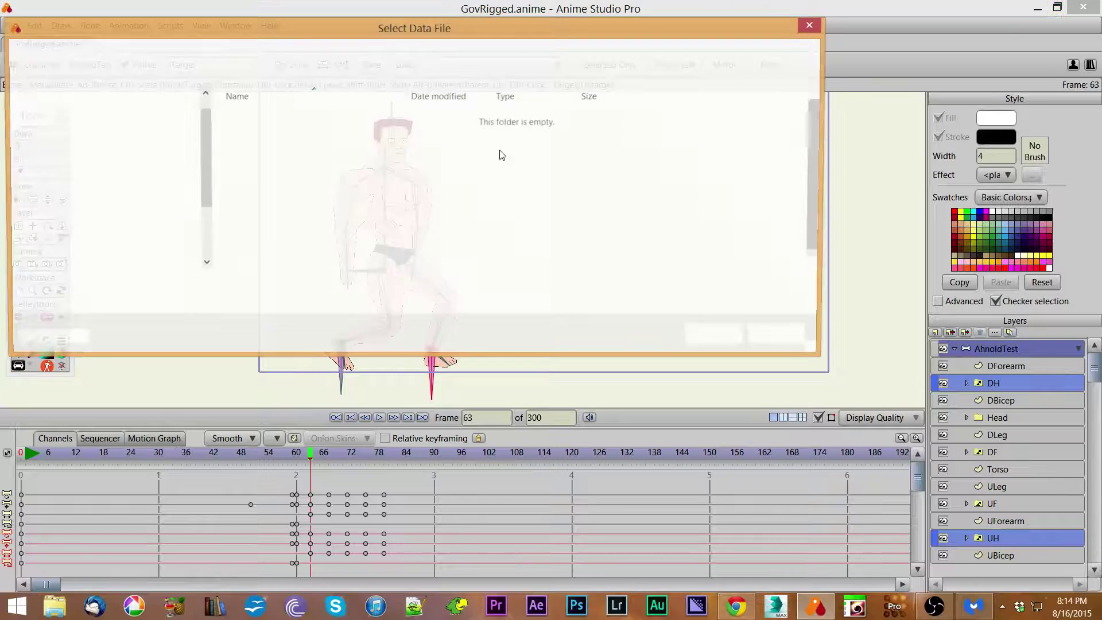
left_click(247, 242)
left_click(699, 339)
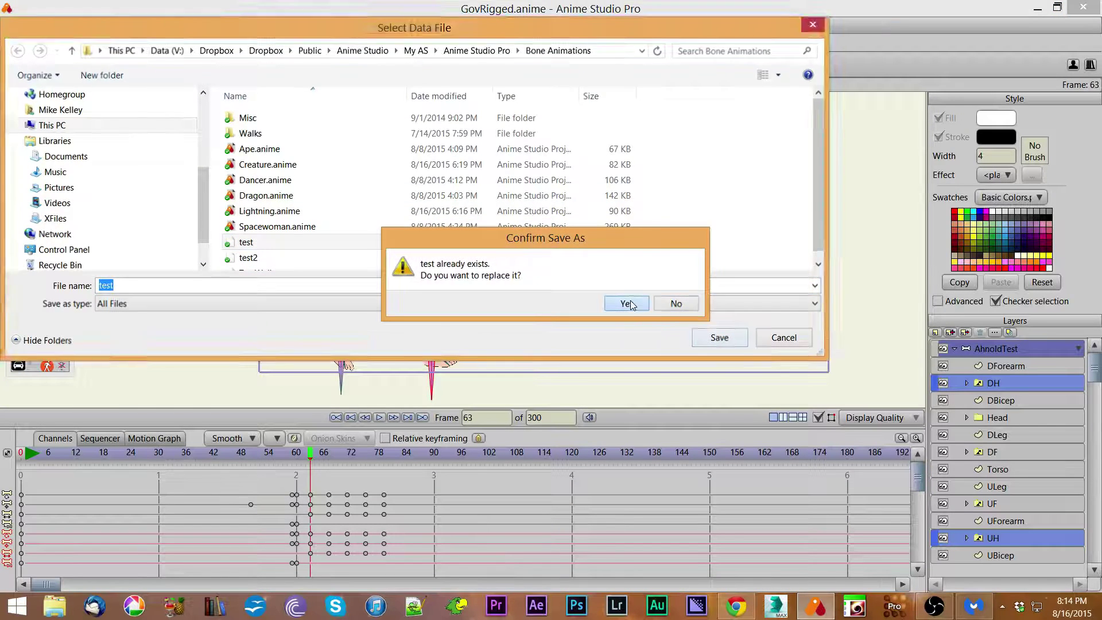
left_click(626, 303)
Load the saved "test" animation at frame 79 to append another walk cycle.
left_click(385, 455)
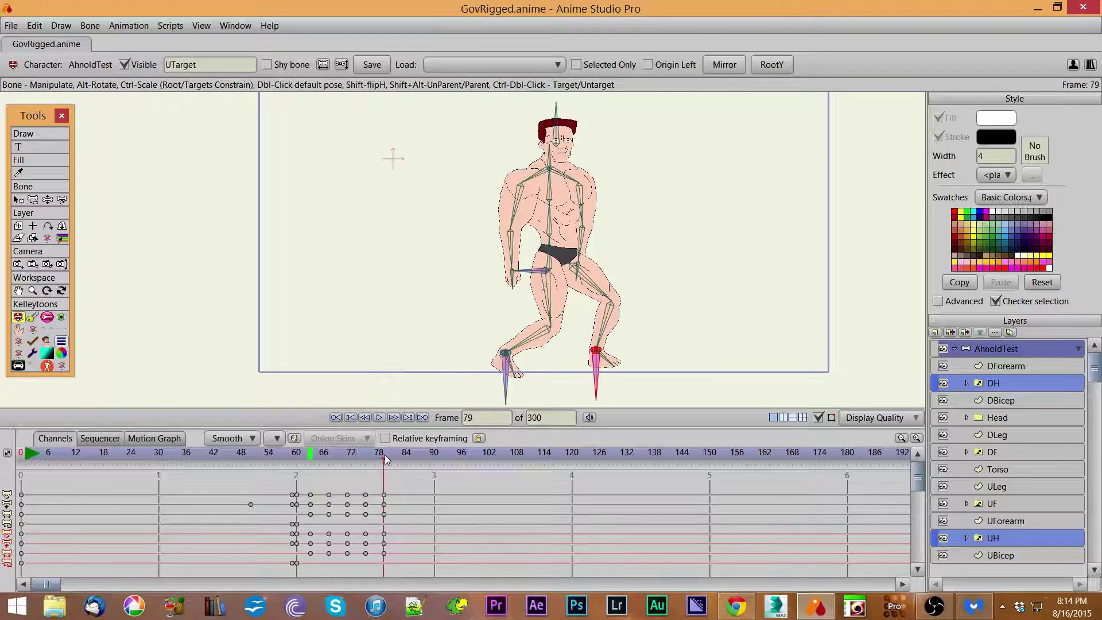
left_click(483, 64)
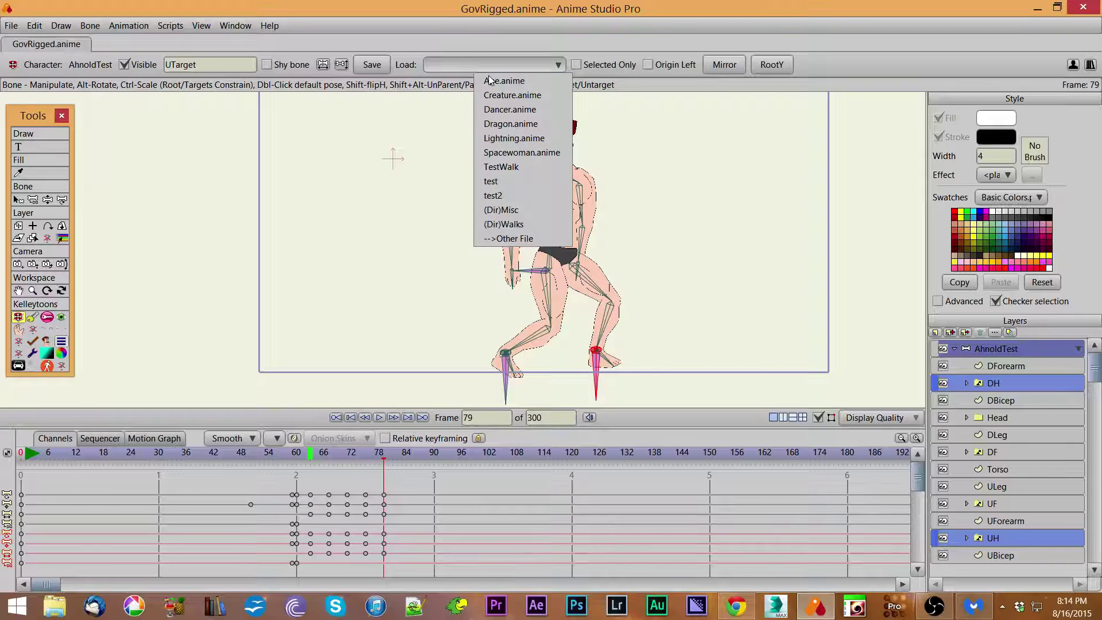
left_click(505, 182)
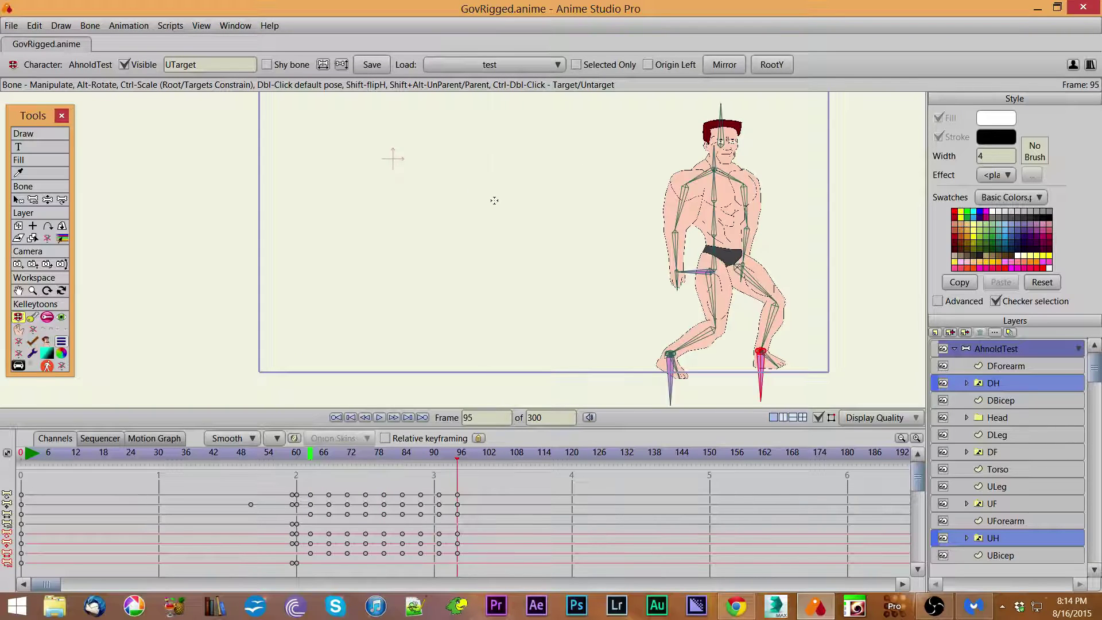
Delete all walk keyframes after frame 63, up to and including frame 95.
left_click_drag(315, 463, 456, 455)
left_click_drag(320, 480, 470, 566)
key("Delete")
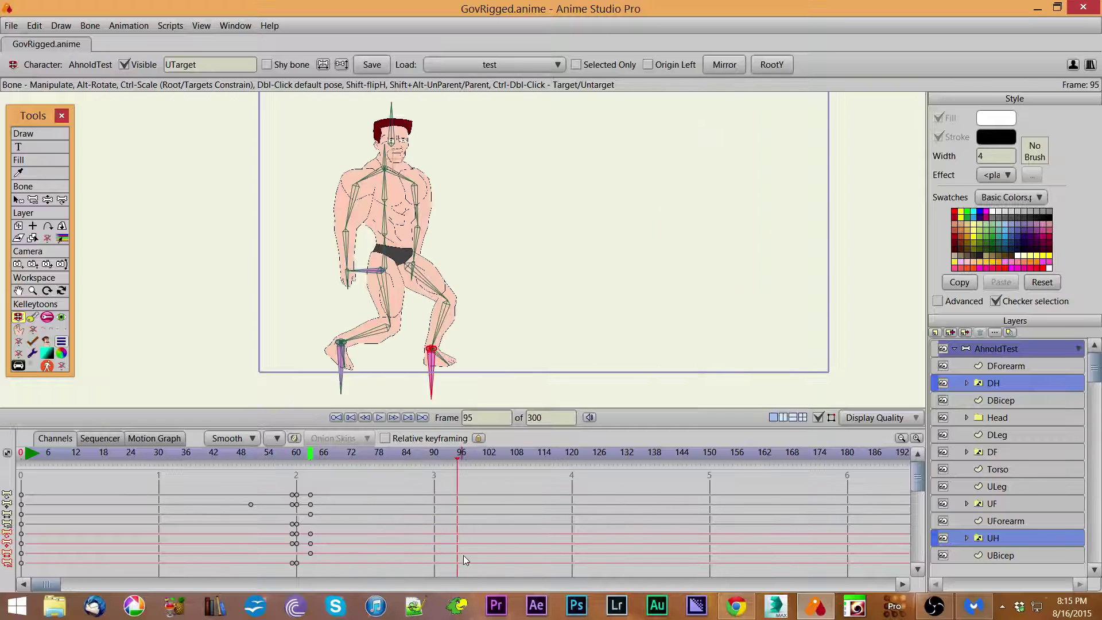
Create an in-place passing pose at frame 67: raise the Root bone, slide UTarget under the body and lift DTarget.
left_click(329, 453)
left_click_drag(366, 268, 391, 280)
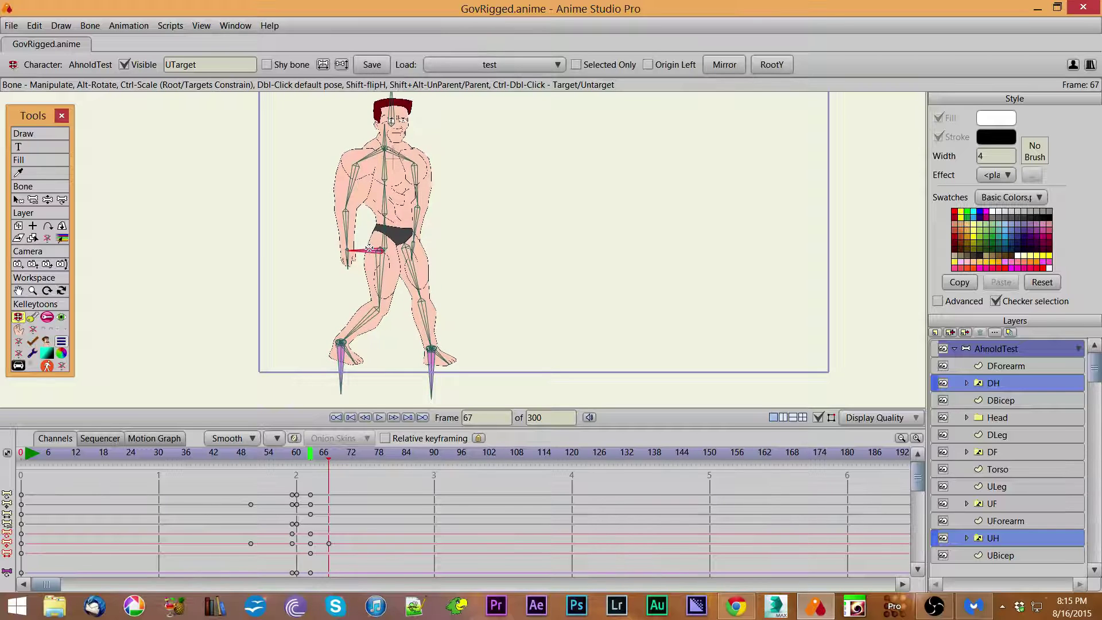
left_click_drag(429, 381, 365, 338)
left_click(365, 338)
left_click_drag(311, 454, 329, 459)
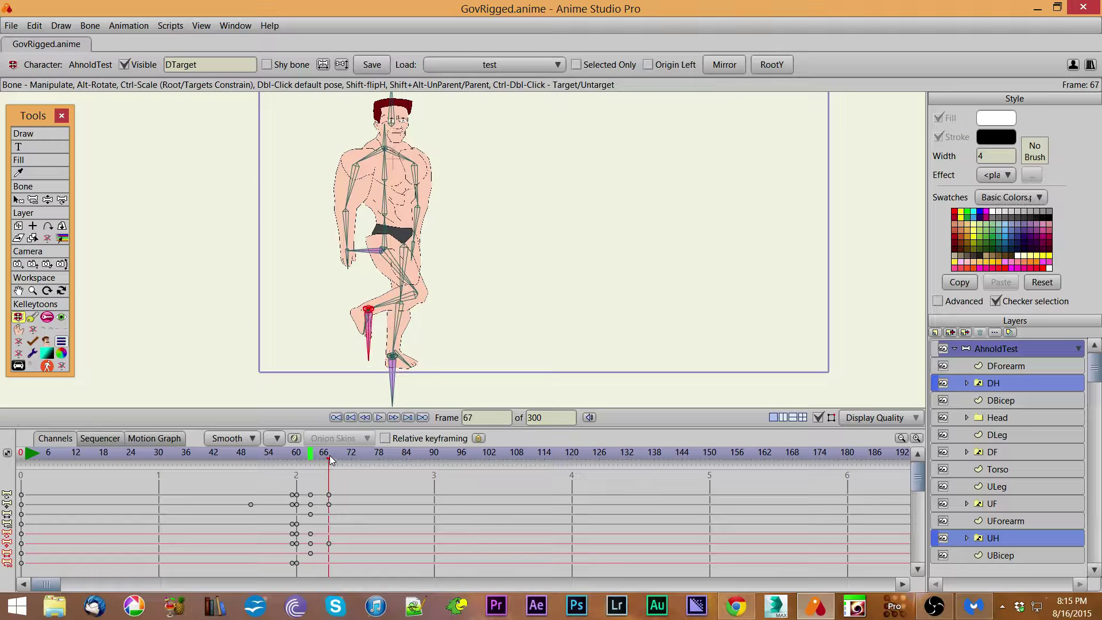
Create the in-place contact pose at frame 71: reset the Root height with RootY, plant DTarget in front and slide UTarget back.
left_click(348, 453)
left_click(390, 225)
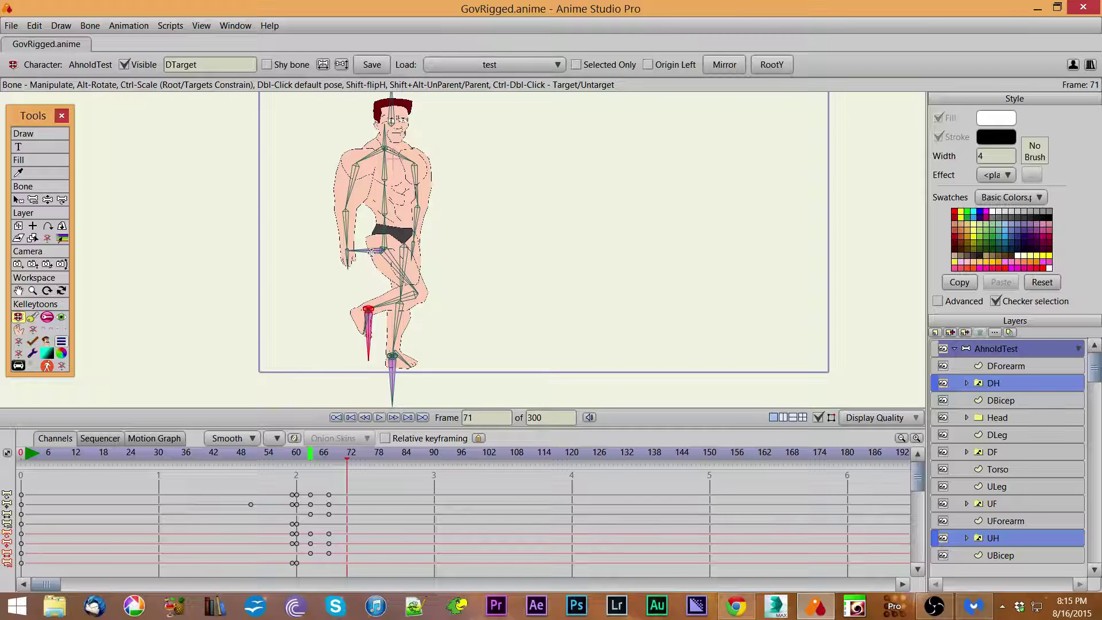
left_click(782, 67)
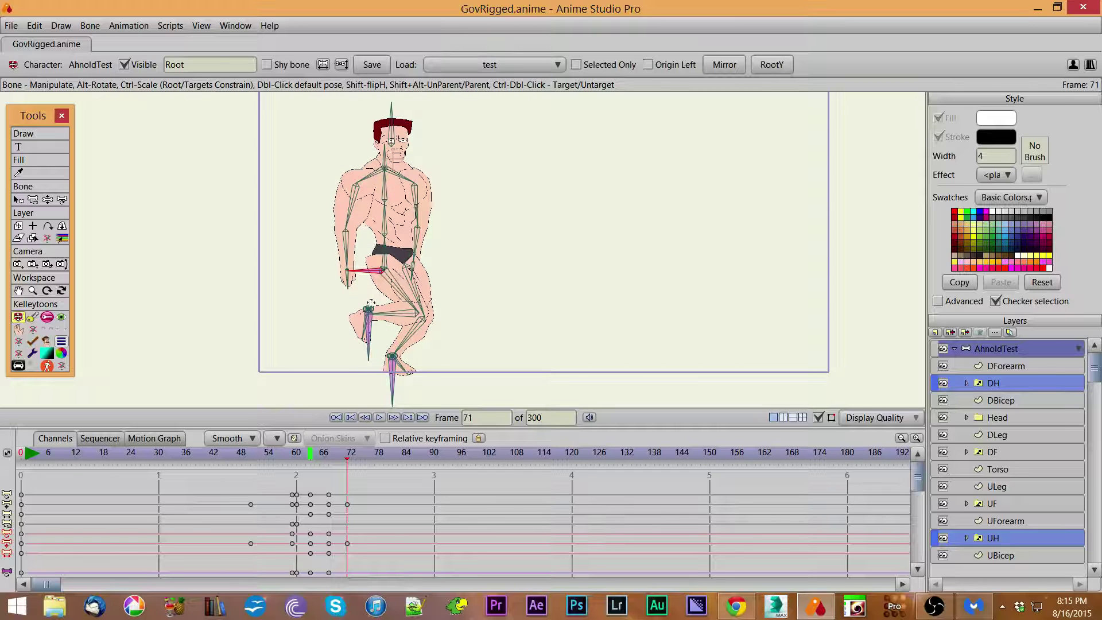
left_click_drag(367, 351, 426, 337)
left_click_drag(393, 390, 416, 380)
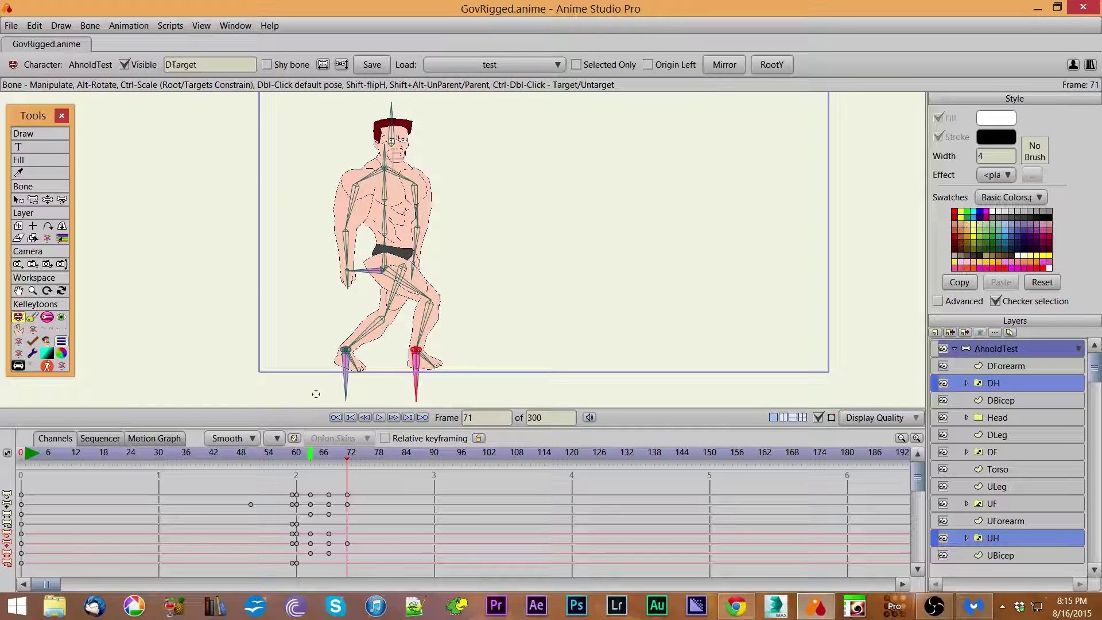
With the Root bone selected at frame 71, mirror the in-place half cycle to generate the opposite step.
left_click_drag(307, 457, 346, 456)
left_click_drag(362, 268, 363, 266)
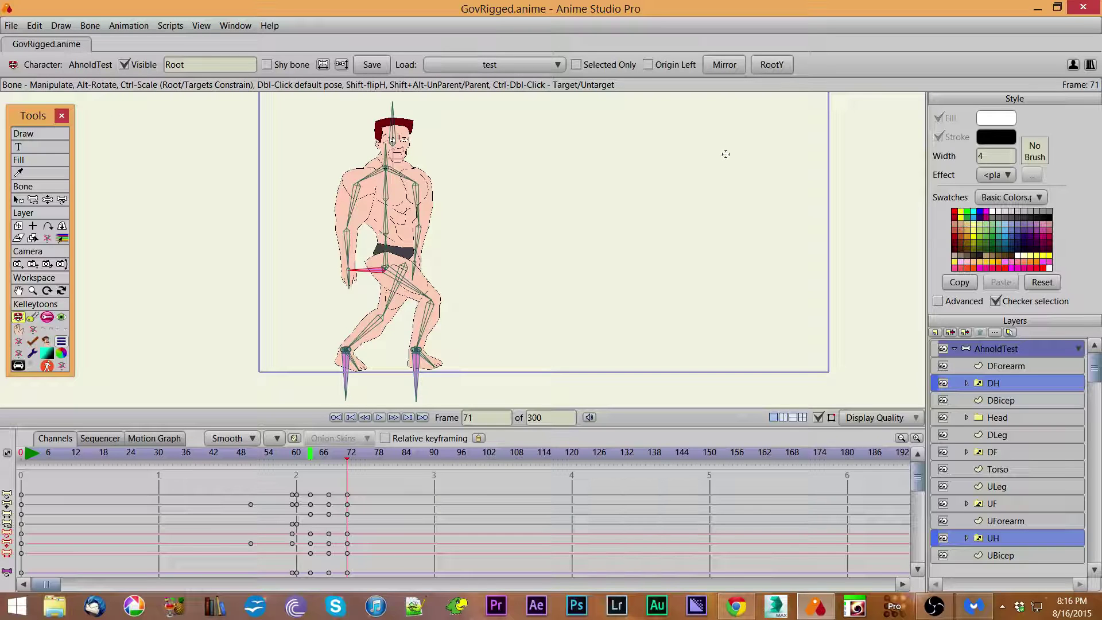
key("ctrl+z")
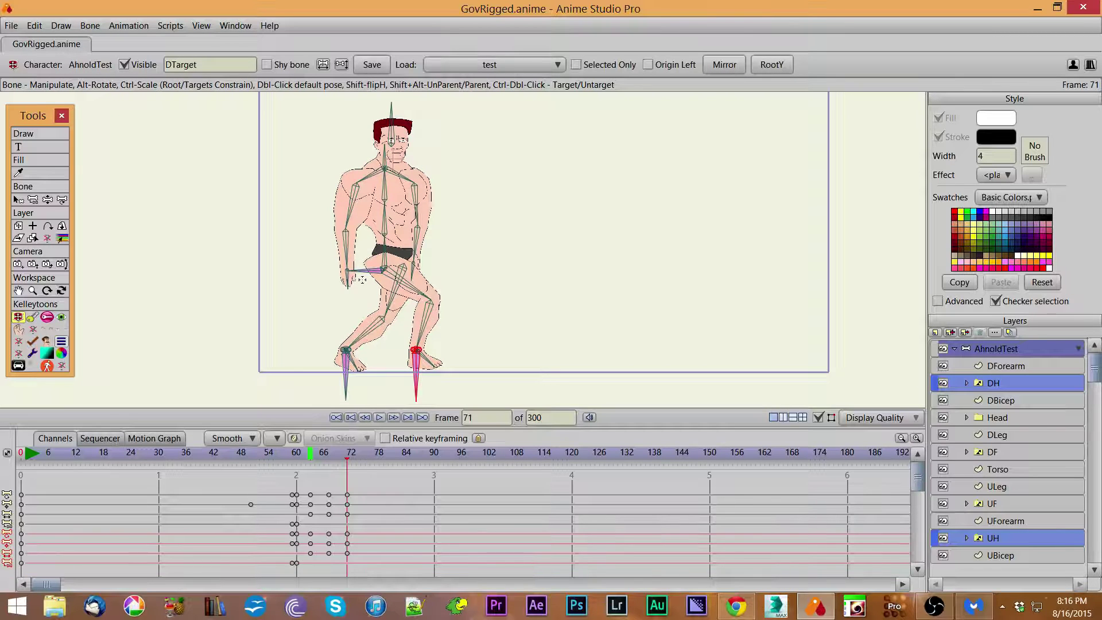
left_click(359, 272)
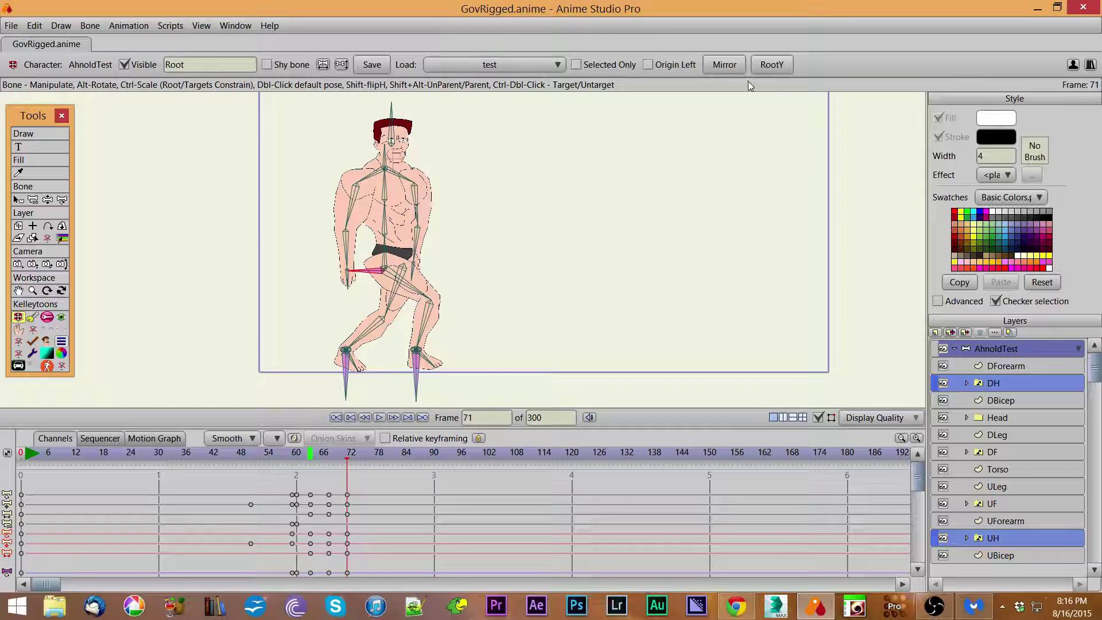
left_click(722, 65)
left_click_drag(349, 464, 380, 470)
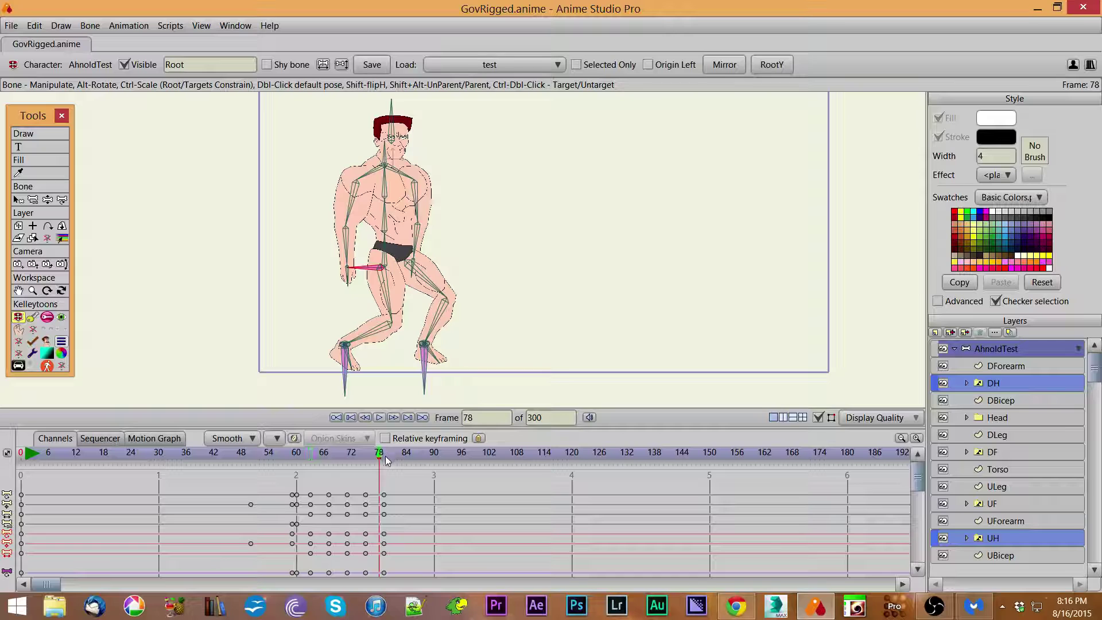
Set the playback range to frames 63 through 78 and play the in-place walk cycle.
left_click(308, 454)
left_click(384, 453)
key("space")
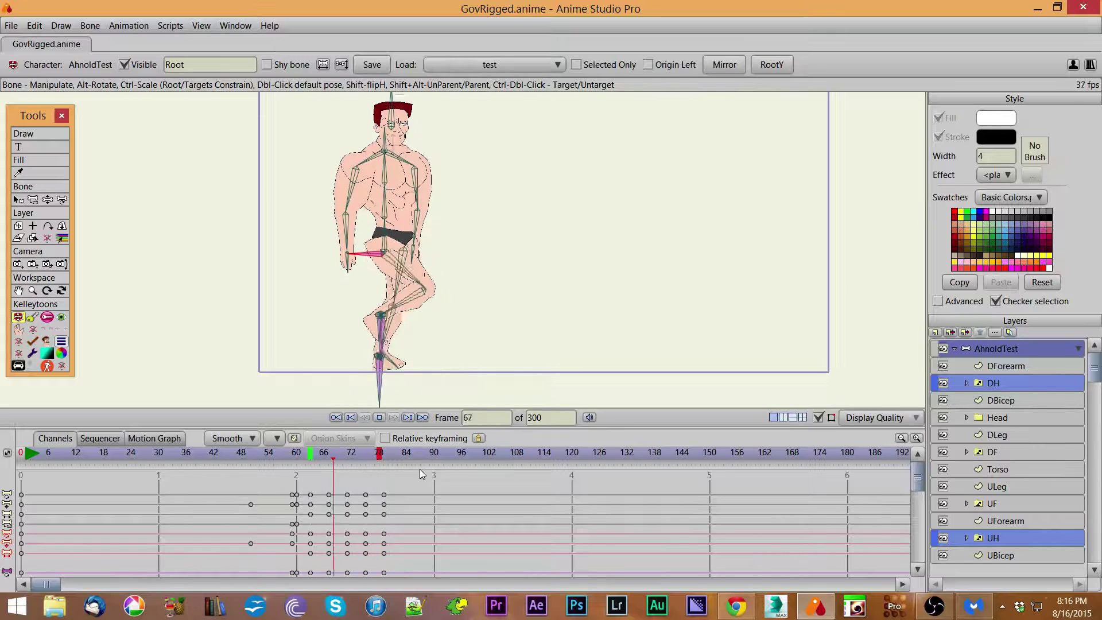
key("space")
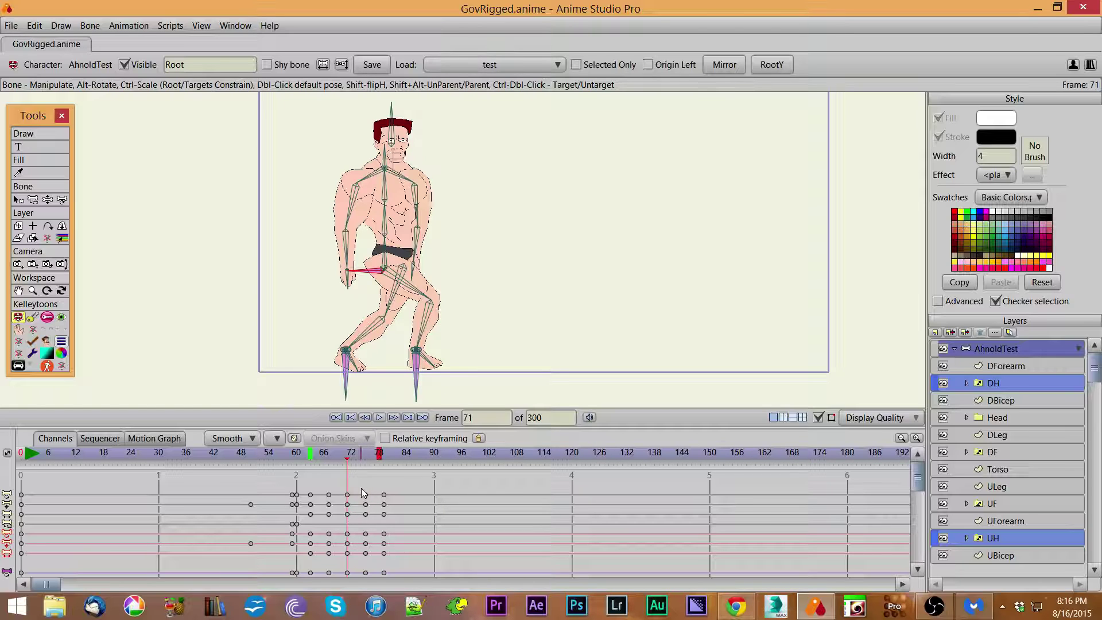
Delete all the in-place walk keyframes after frame 63.
left_click_drag(326, 484, 396, 576)
key("Delete")
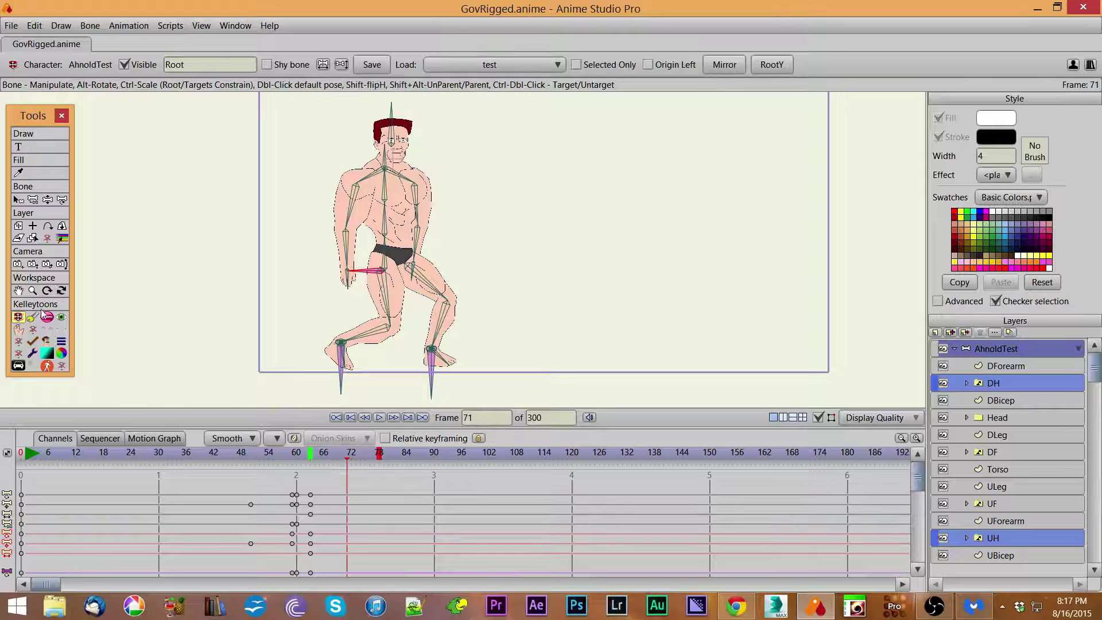
At frame 66, select the bicep and thigh bones on both sides of the body to examine how their names are prefixed.
left_click(323, 459)
left_click(419, 208)
left_click_drag(356, 203, 354, 202)
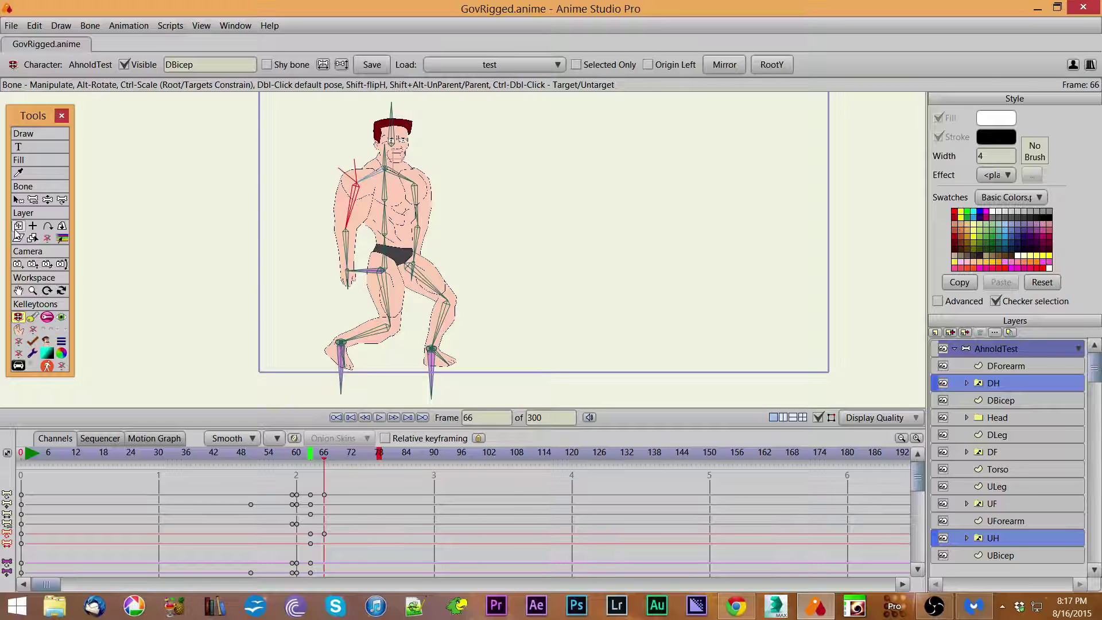
left_click(17, 200)
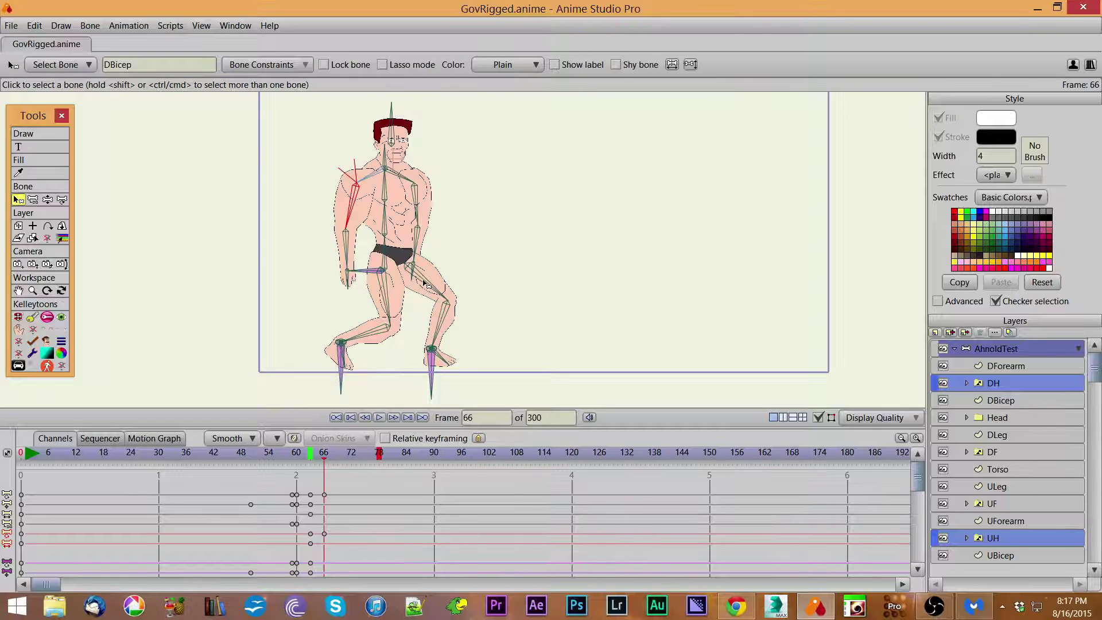
left_click(425, 283)
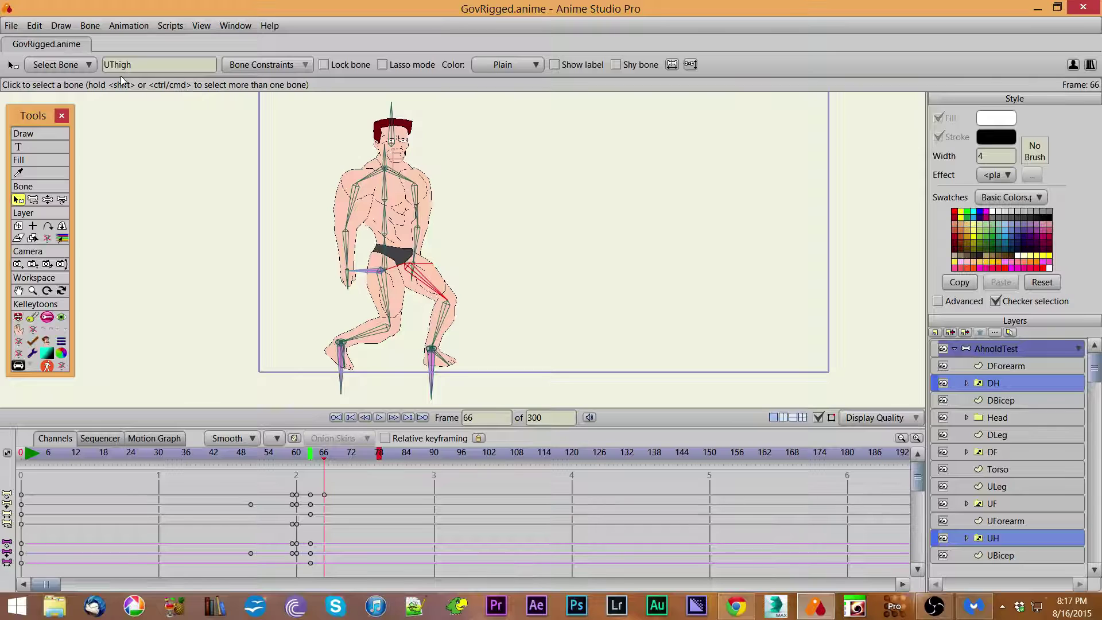
left_click(388, 286)
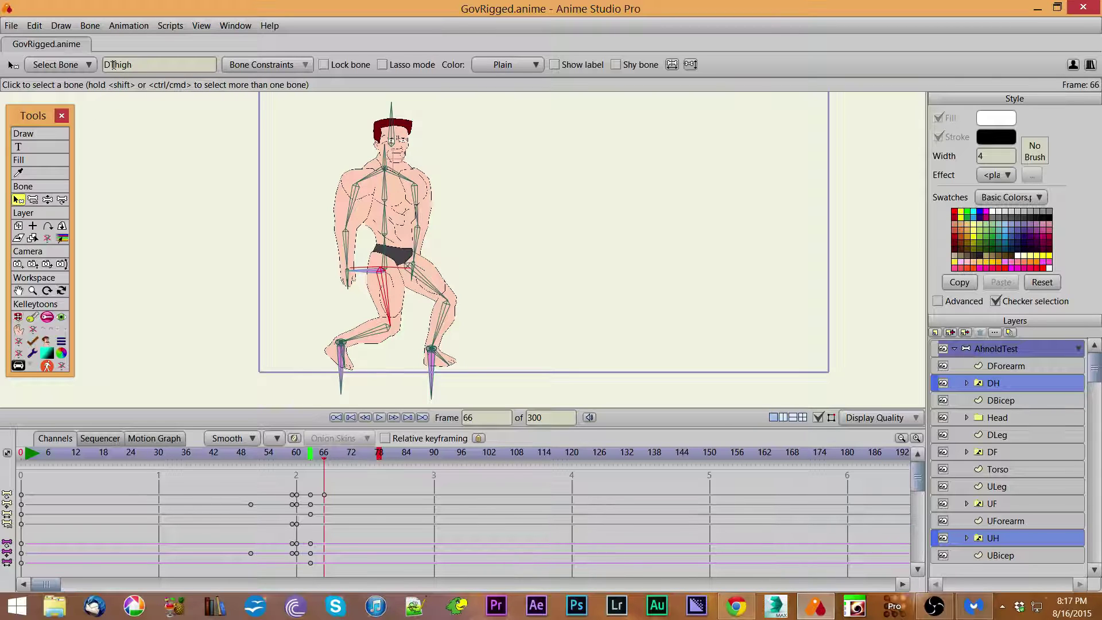
left_click(427, 281)
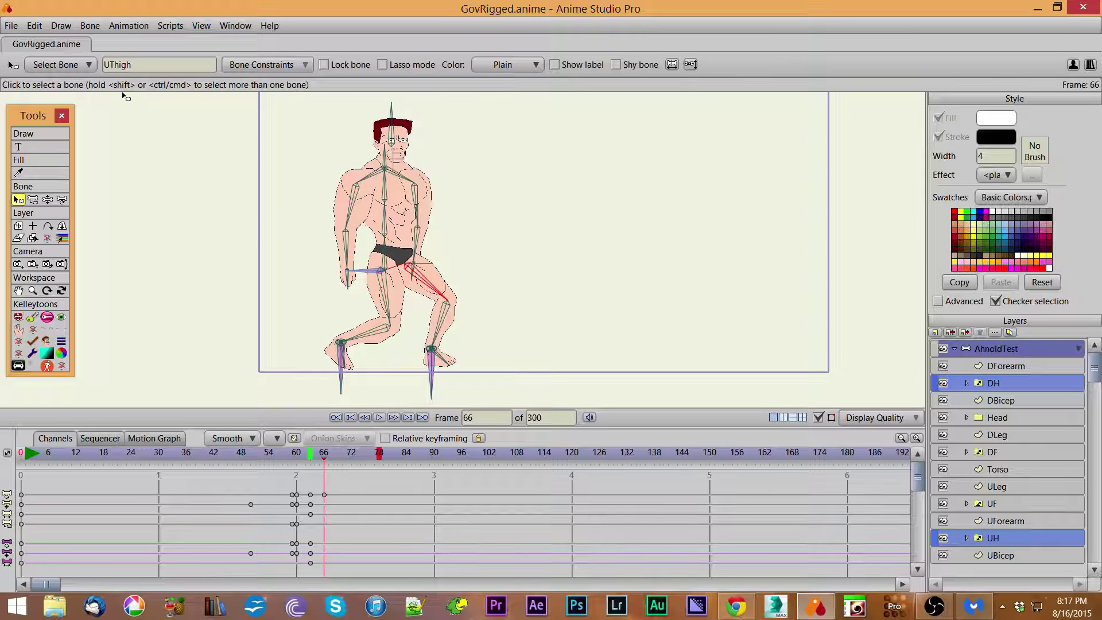
left_click(357, 196)
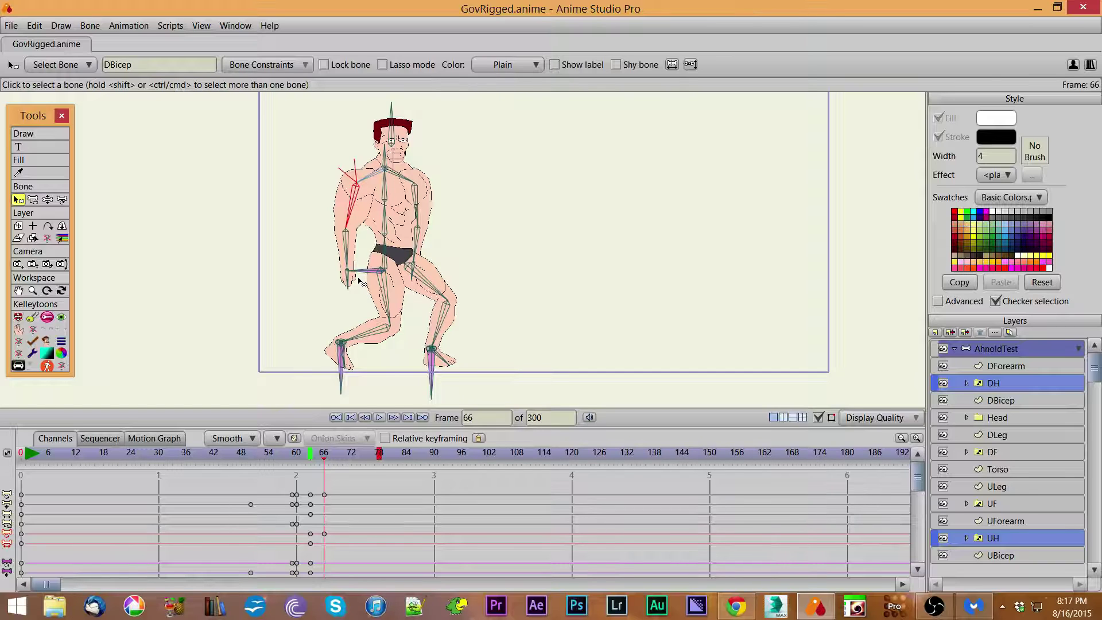
left_click(415, 205)
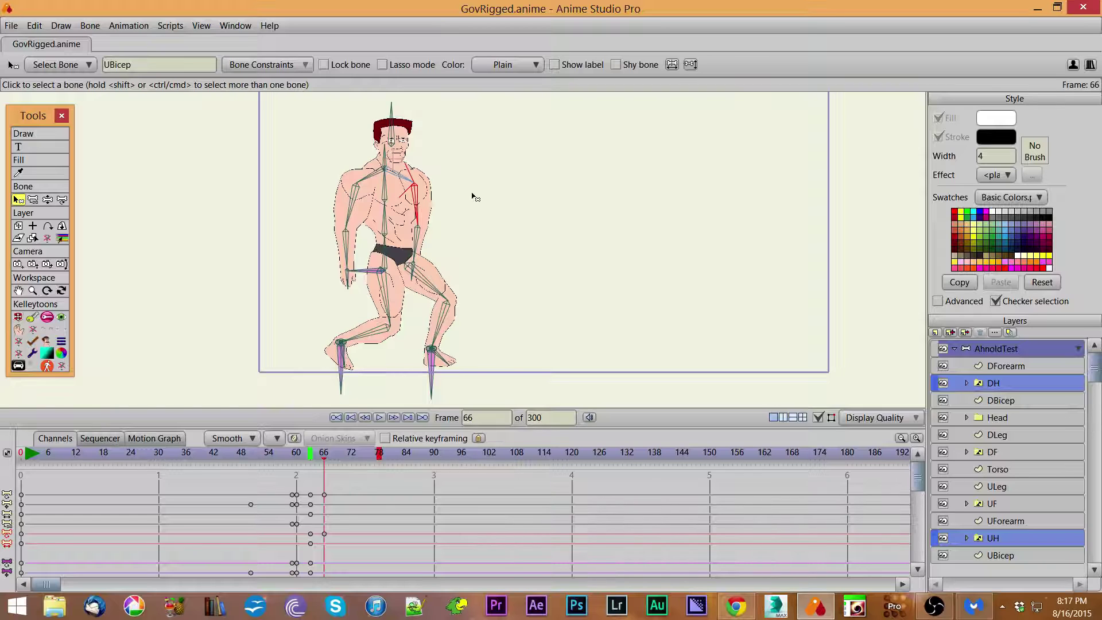
left_click(106, 64)
left_click(142, 64)
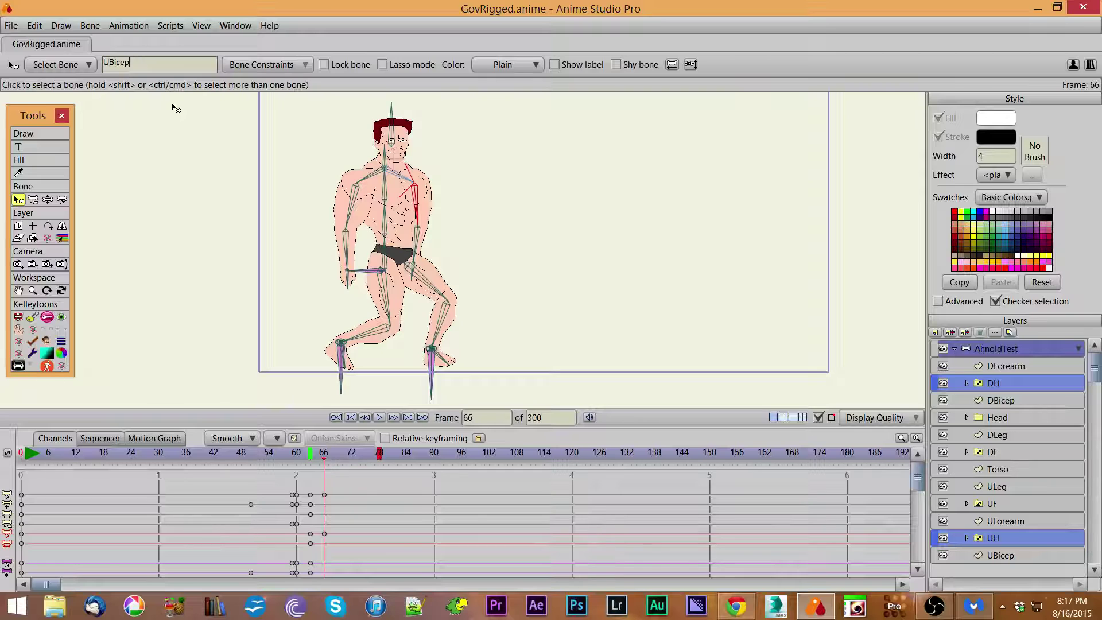
left_click(200, 193)
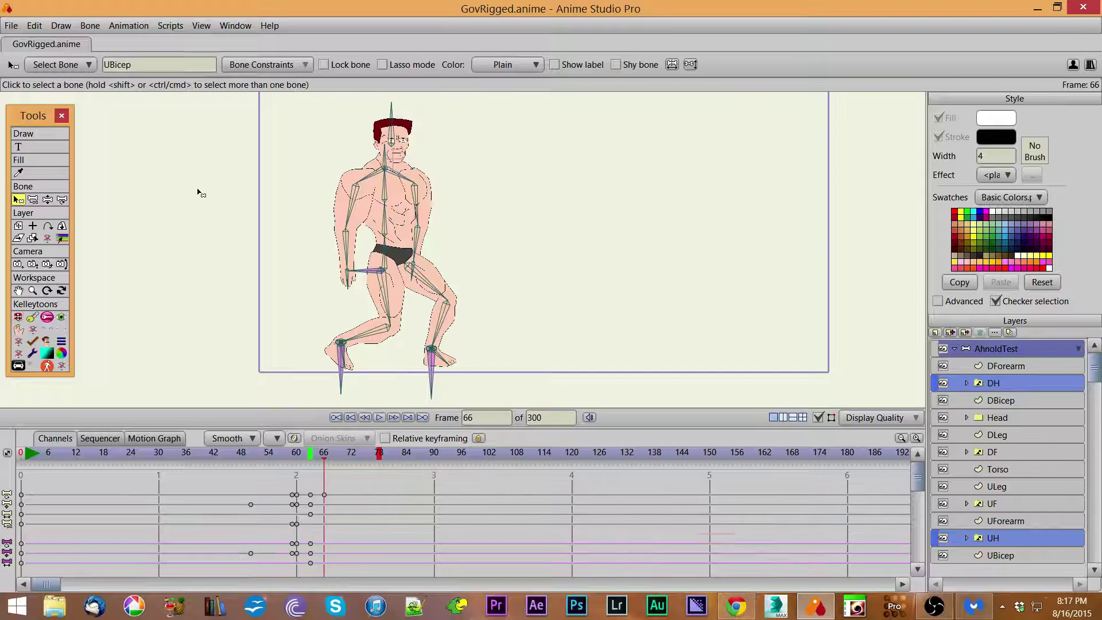
left_click(416, 201)
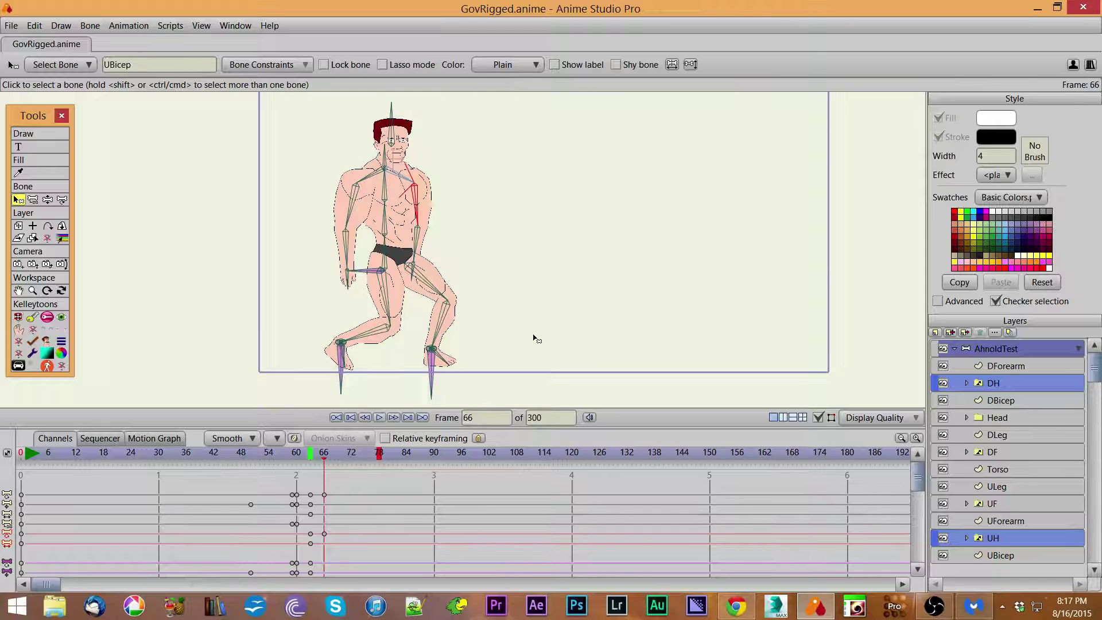
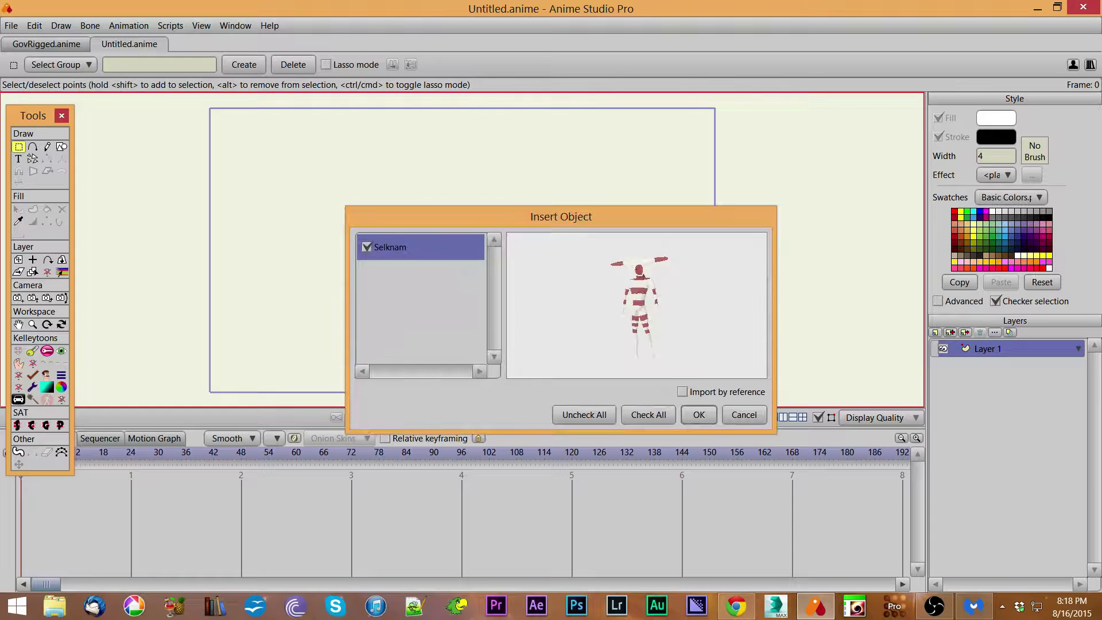
Dismiss the Selknam object and insert the cosmonauta character into the untitled document instead.
left_click(743, 414)
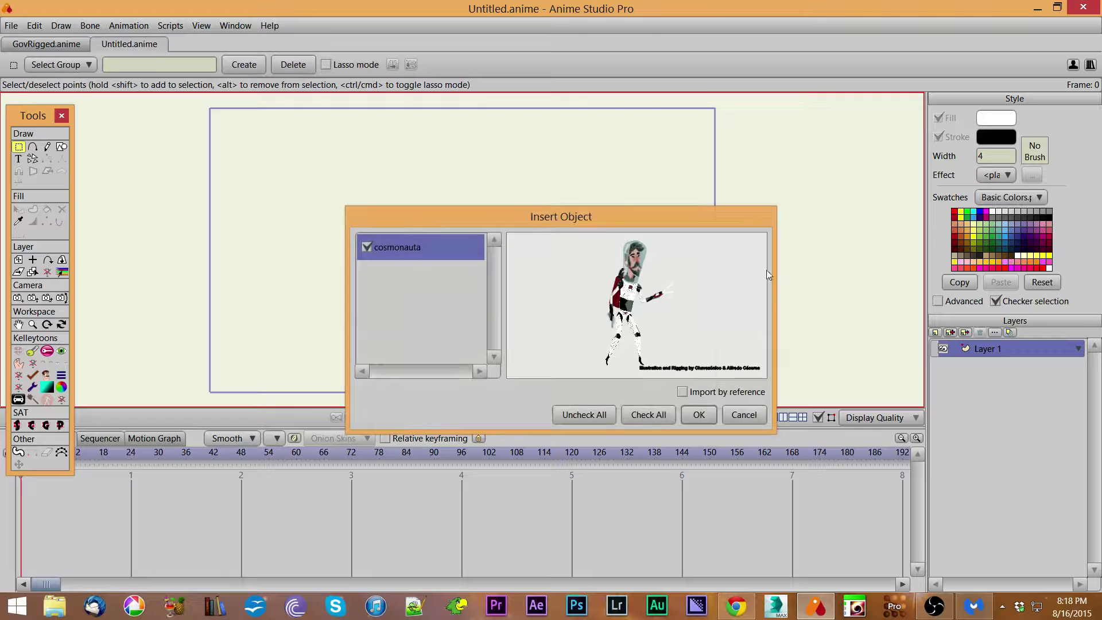
left_click(701, 417)
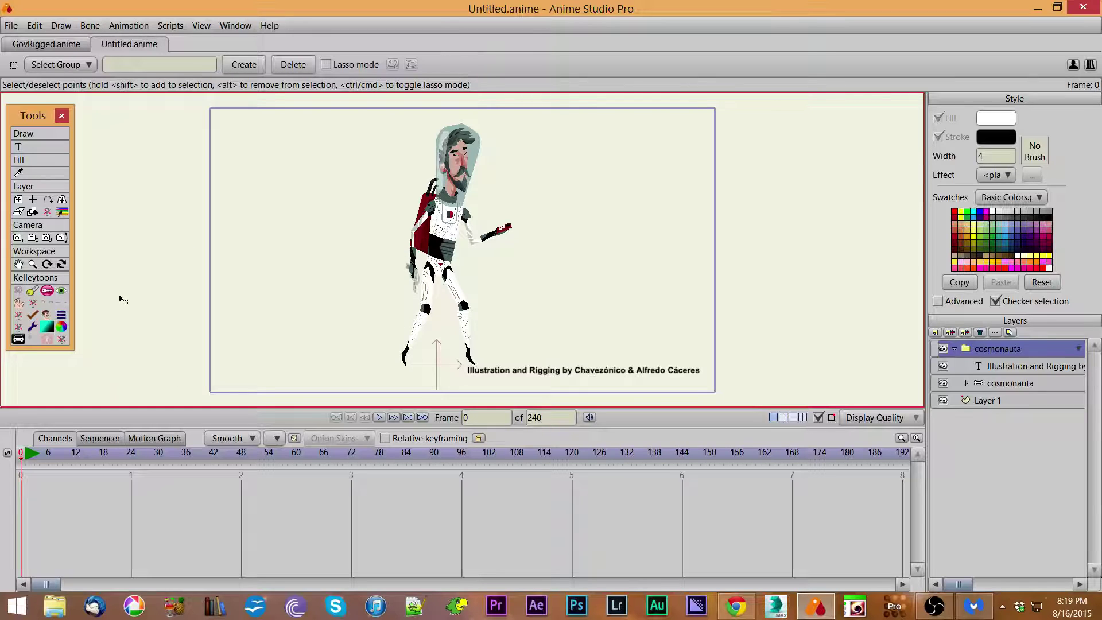
In the cosmonauta bone layer, check the list of bones and rename torso bone B2 as Root.
left_click(1010, 383)
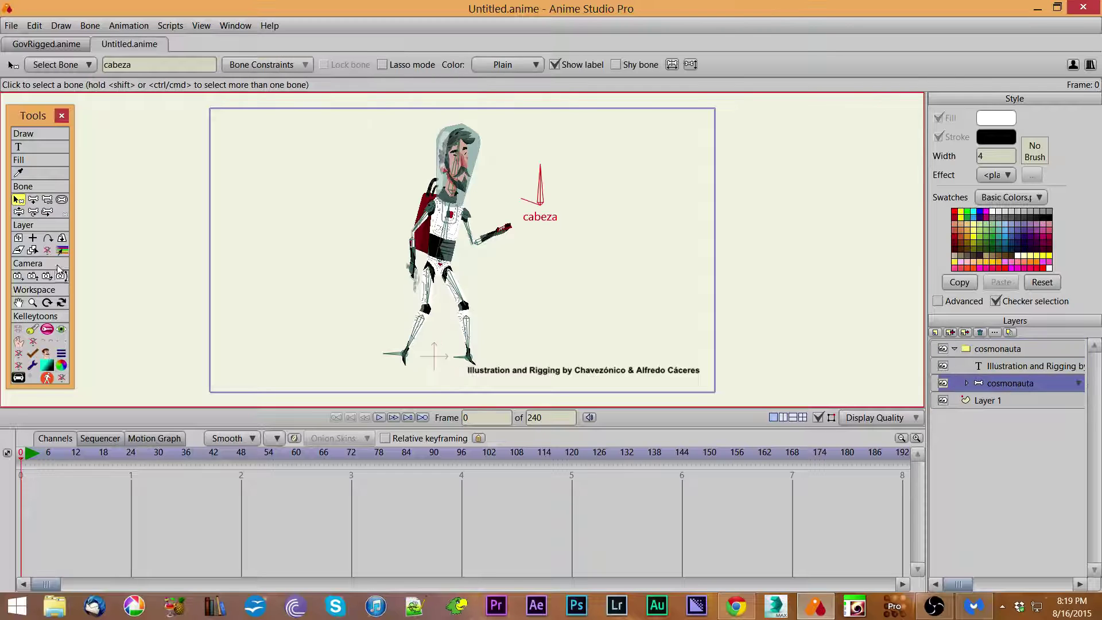
left_click(67, 64)
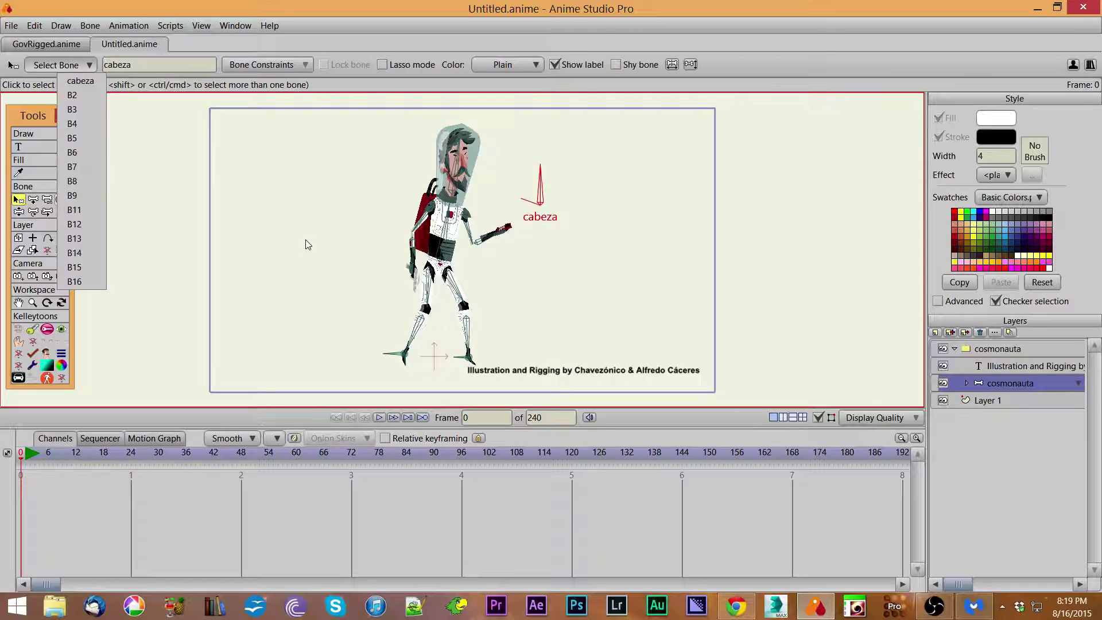
left_click(272, 234)
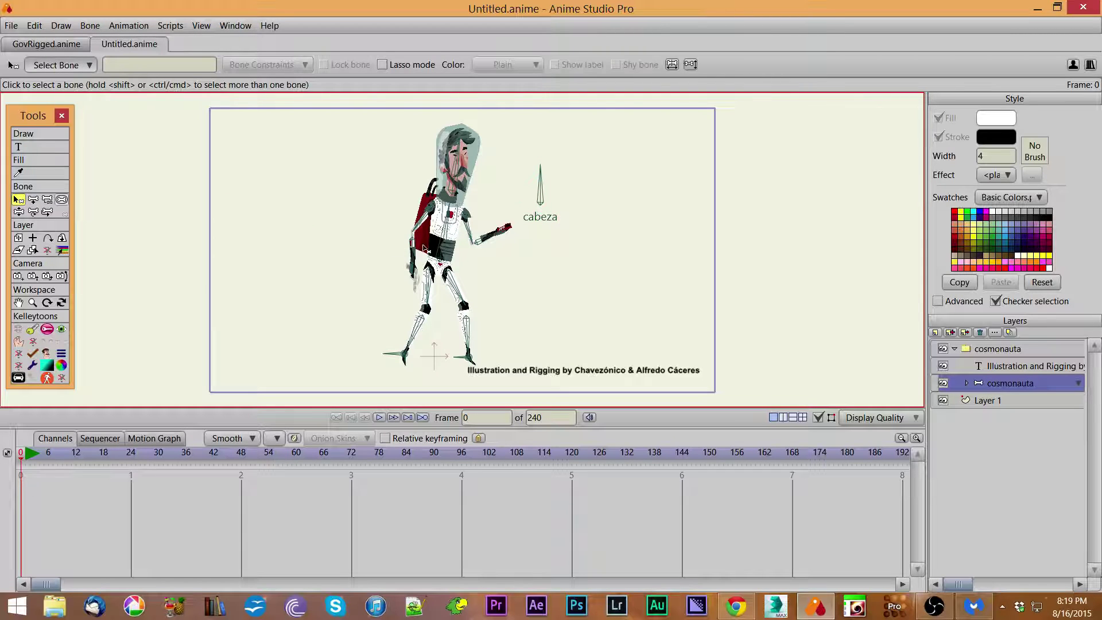
left_click(445, 238)
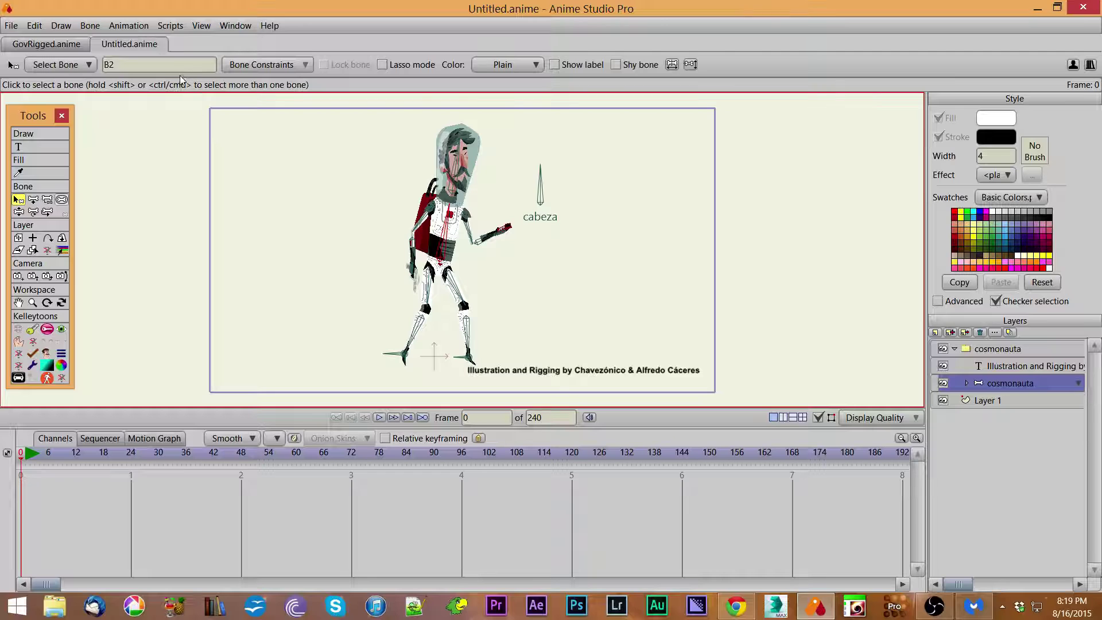
double_click(127, 64)
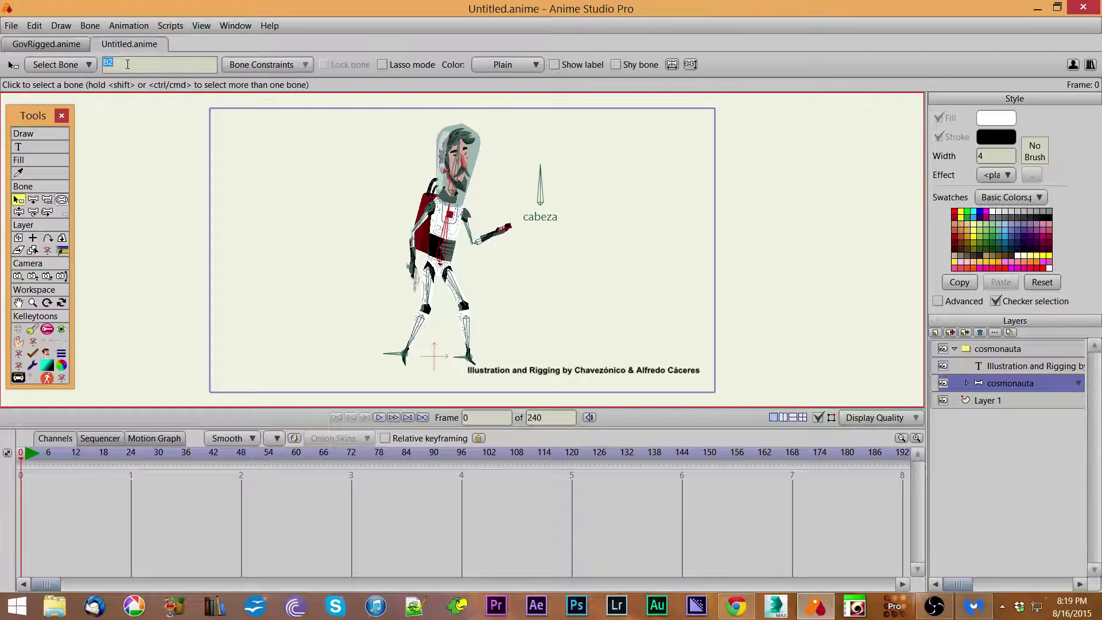
type("Root")
key("Return")
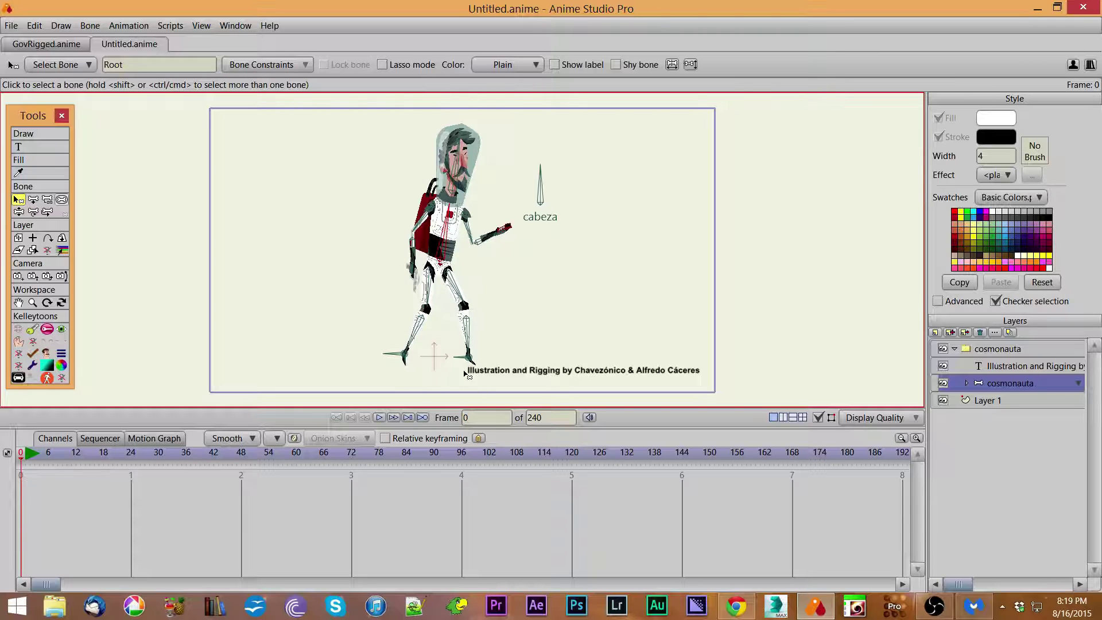
Rename the rear foot's target bone as DTarget and the front foot's target bone as UTarget.
left_click(392, 357)
double_click(136, 69)
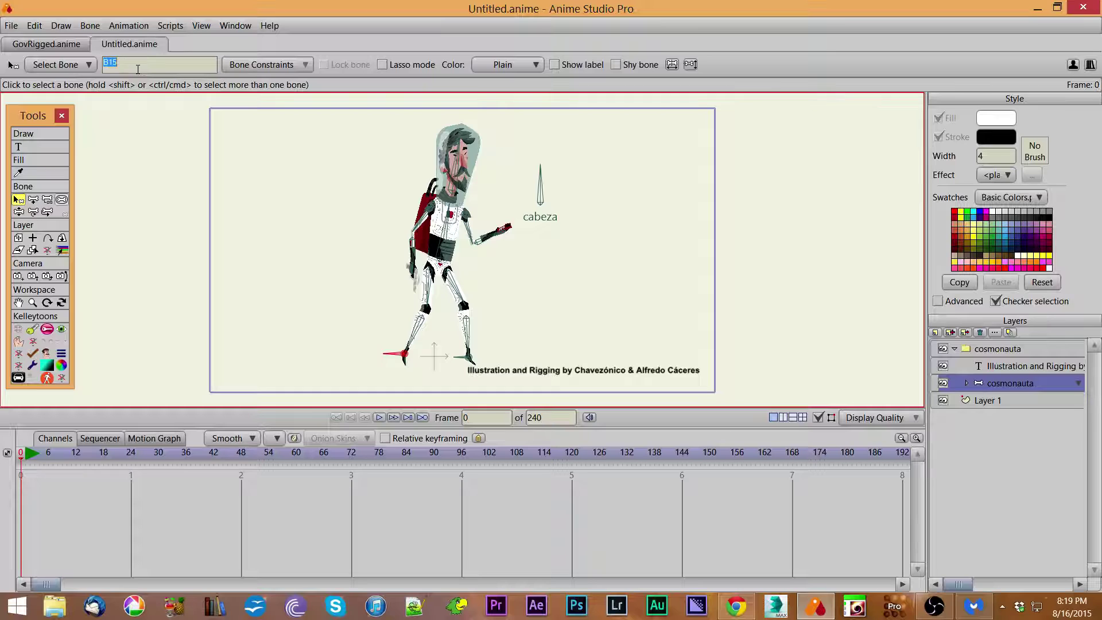
type("DTarget")
left_click(462, 360)
double_click(174, 70)
type("UTarget")
key("Return")
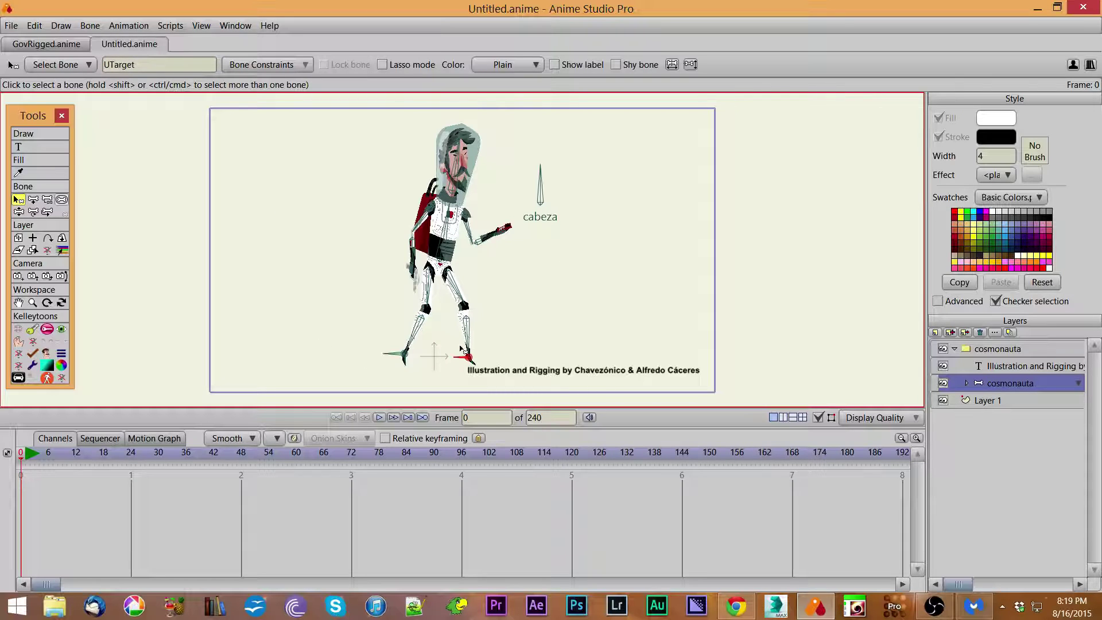
Load the saved TestWalk animation onto the cosmonauta rig at frame 48 and scrub through its start.
left_click(240, 459)
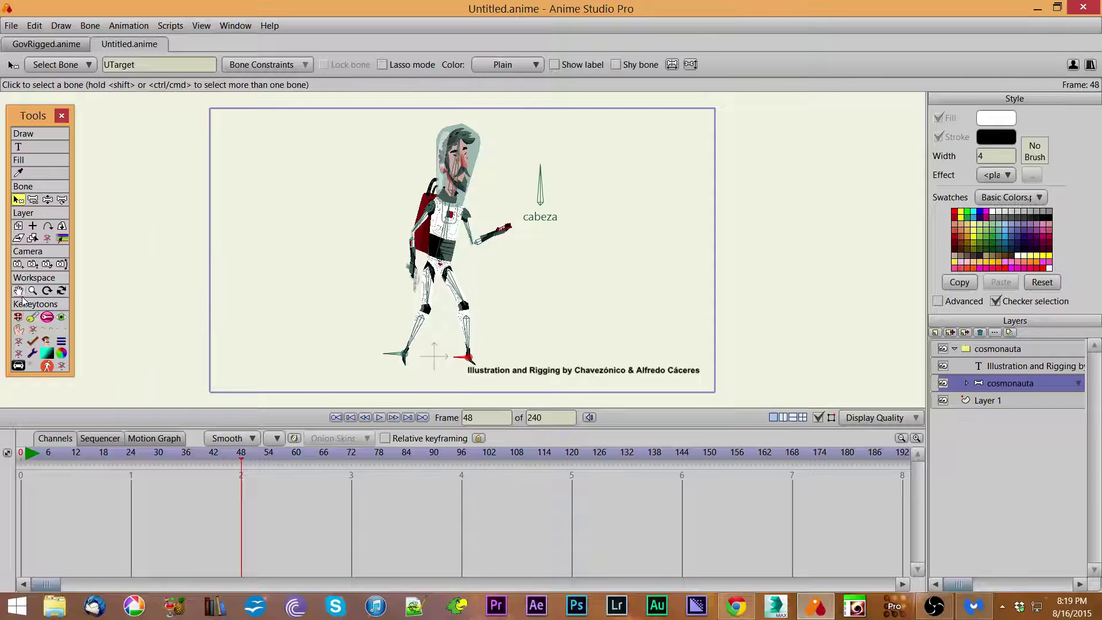
left_click(19, 317)
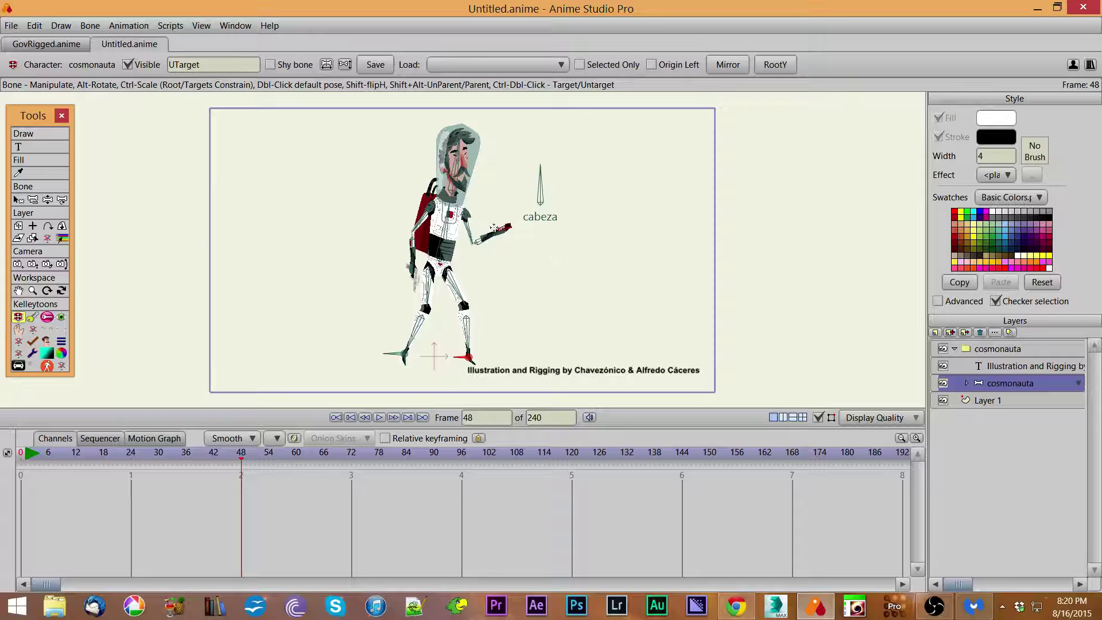
left_click(555, 66)
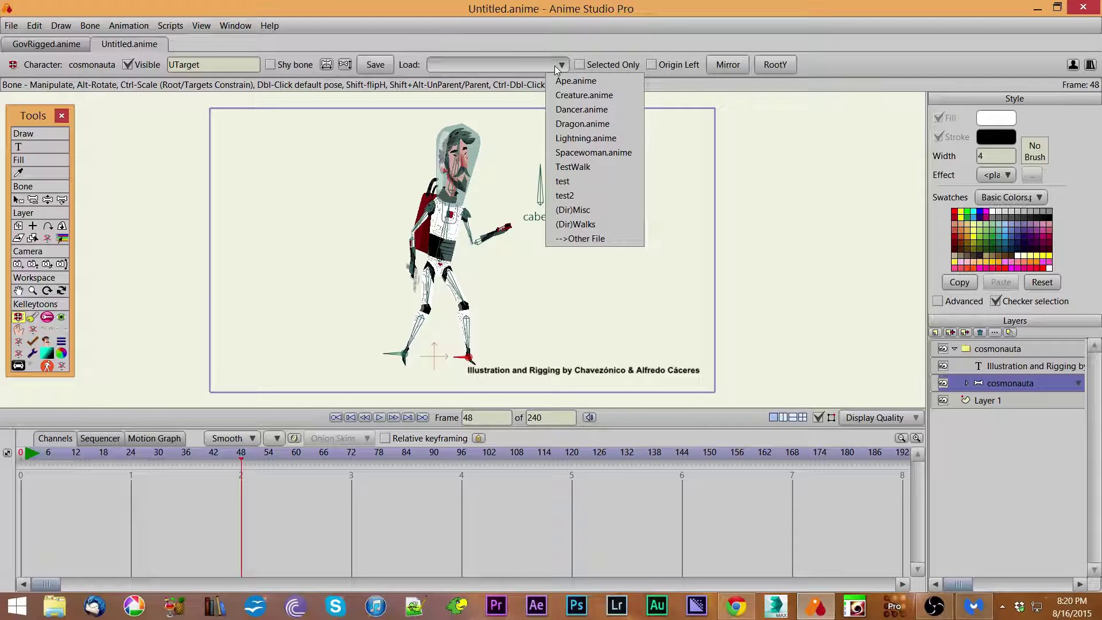
left_click(585, 167)
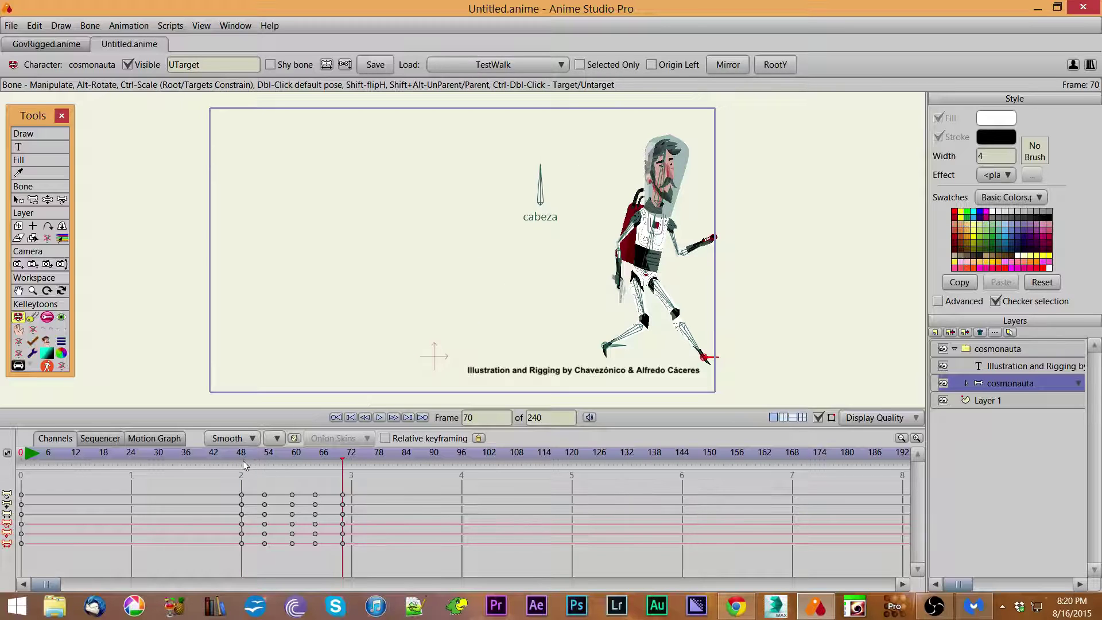
mouse_move(243, 456)
left_mouse_down()
mouse_move(348, 468)
mouse_move(247, 467)
mouse_move(353, 469)
mouse_move(241, 467)
mouse_move(348, 479)
mouse_move(245, 478)
left_mouse_up()
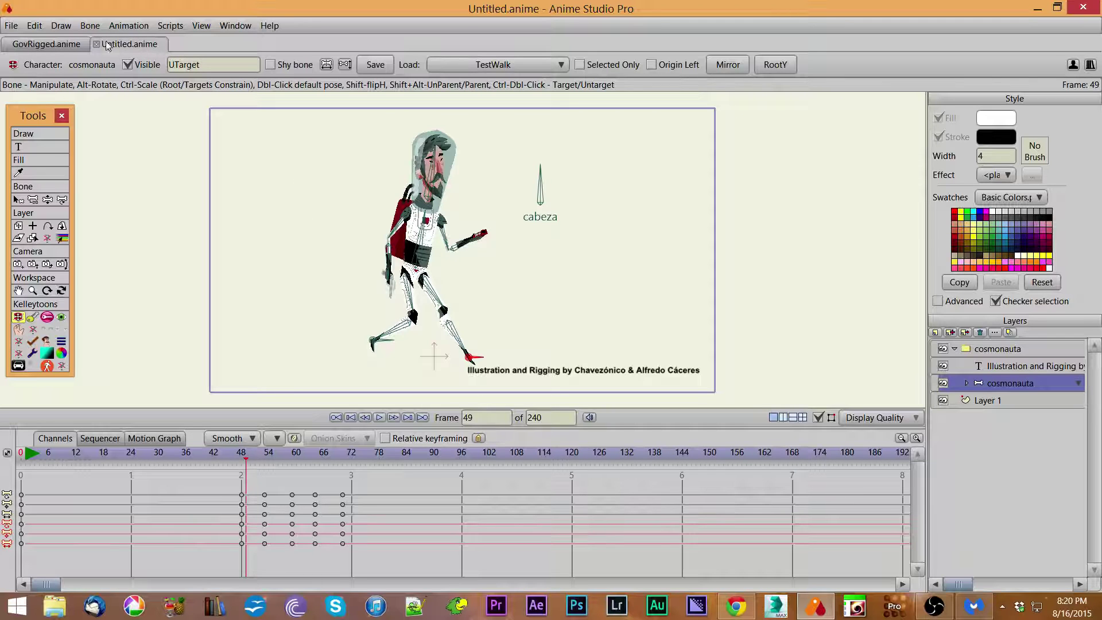
Switch to GovRigged.anime, delete the bone keys between frames 63 and 71, and return to frame 63.
left_click(79, 45)
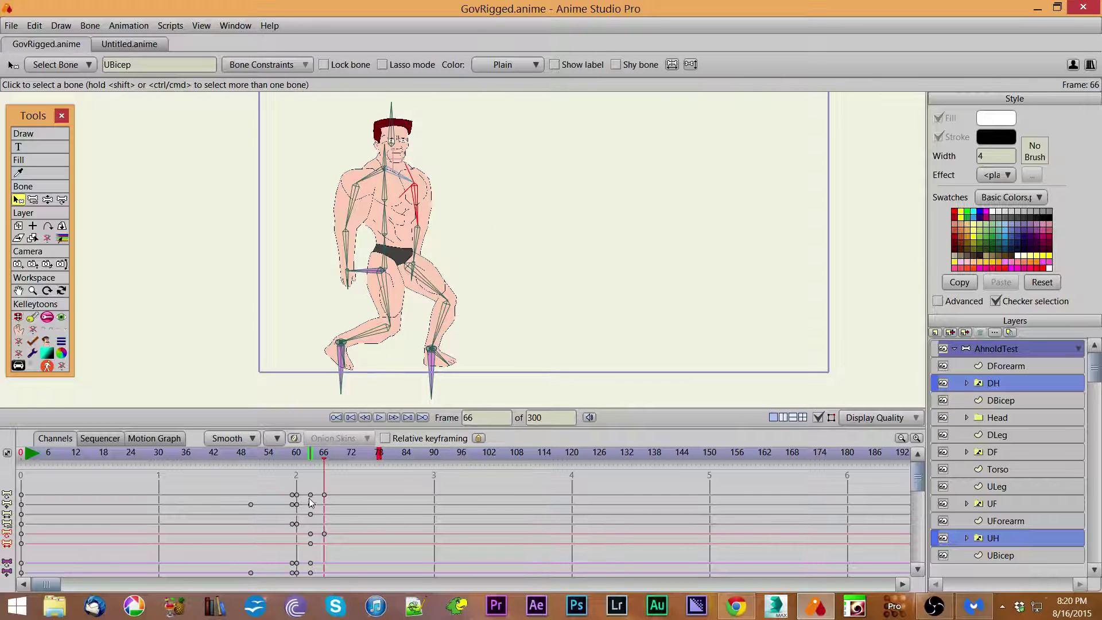
left_click_drag(309, 481, 345, 576)
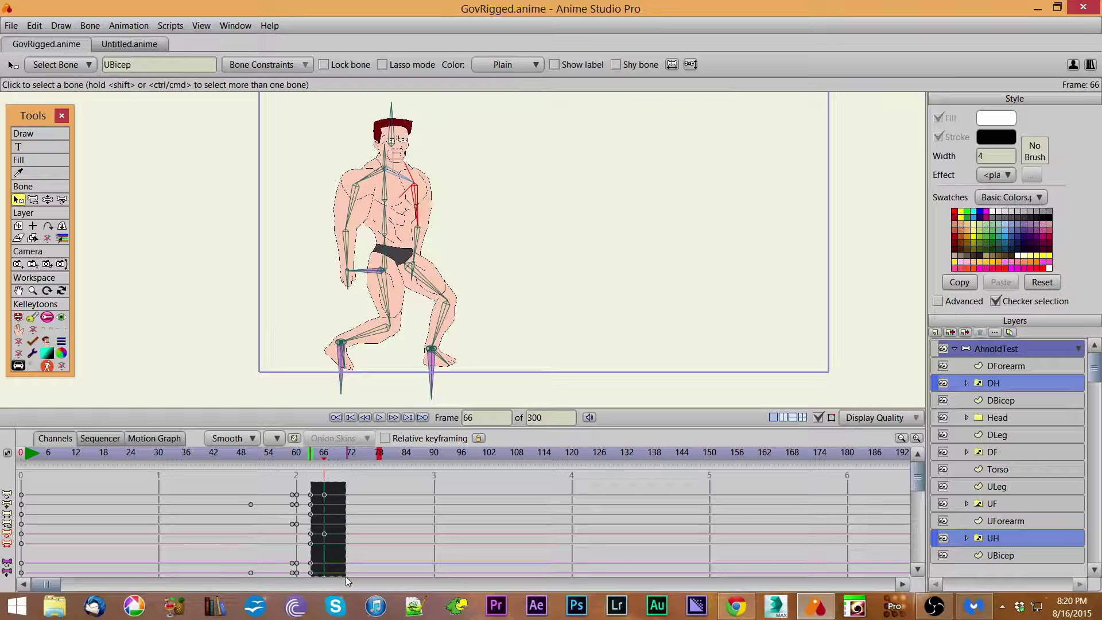
key("Delete")
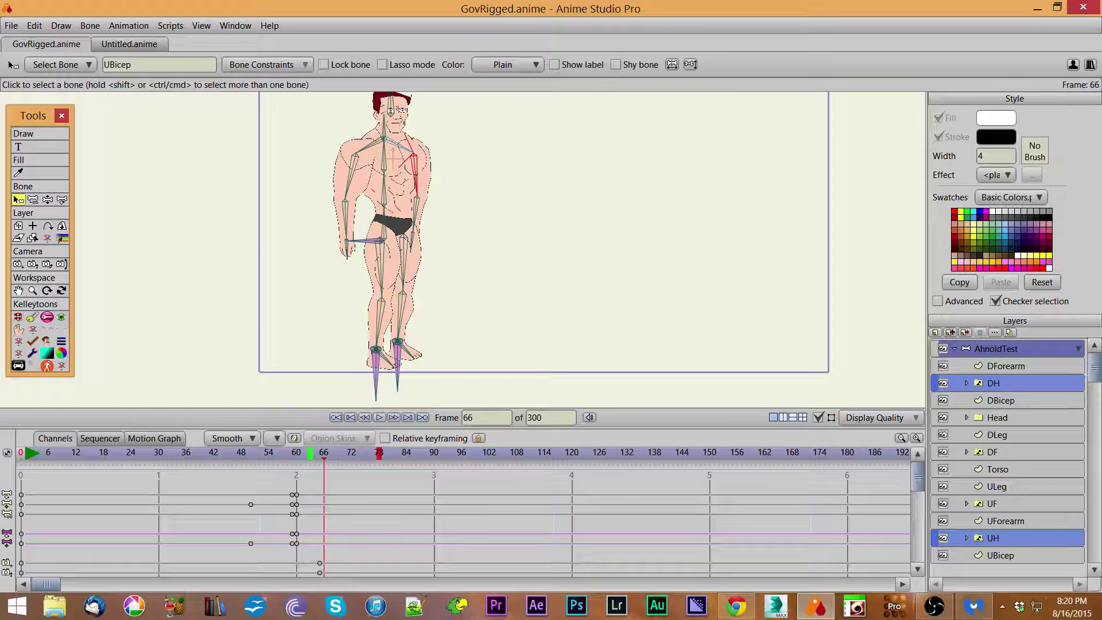
key("ctrl+Right")
left_click_drag(324, 459, 311, 459)
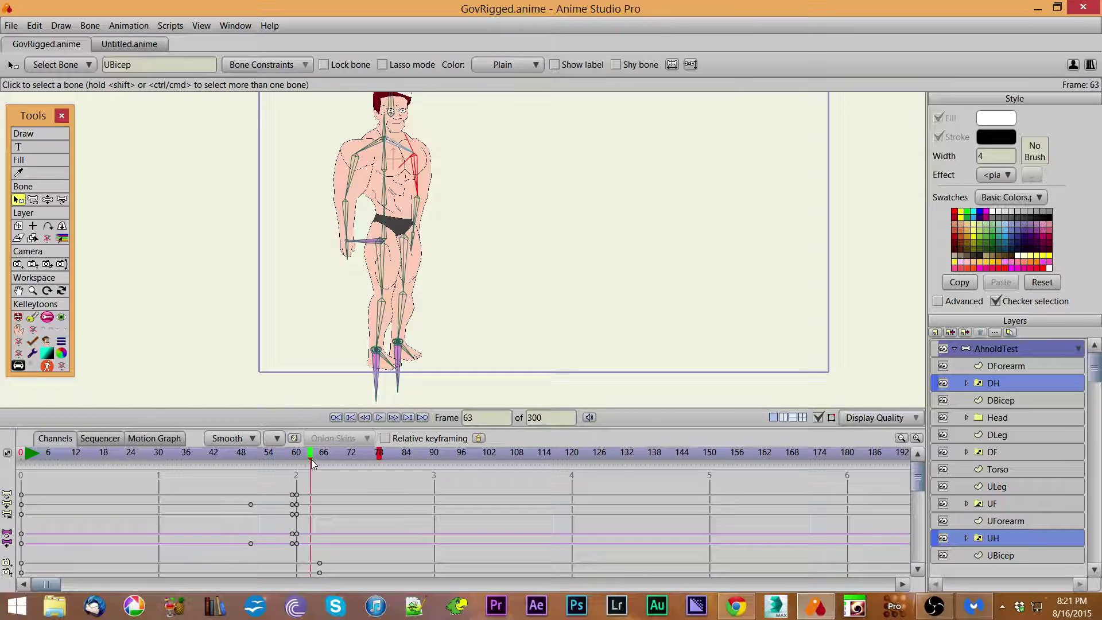
With the Kelleytools bone tool, key a step-up pose at frame 63 with UTarget raised forward and DTarget lifted slightly.
left_click(19, 316)
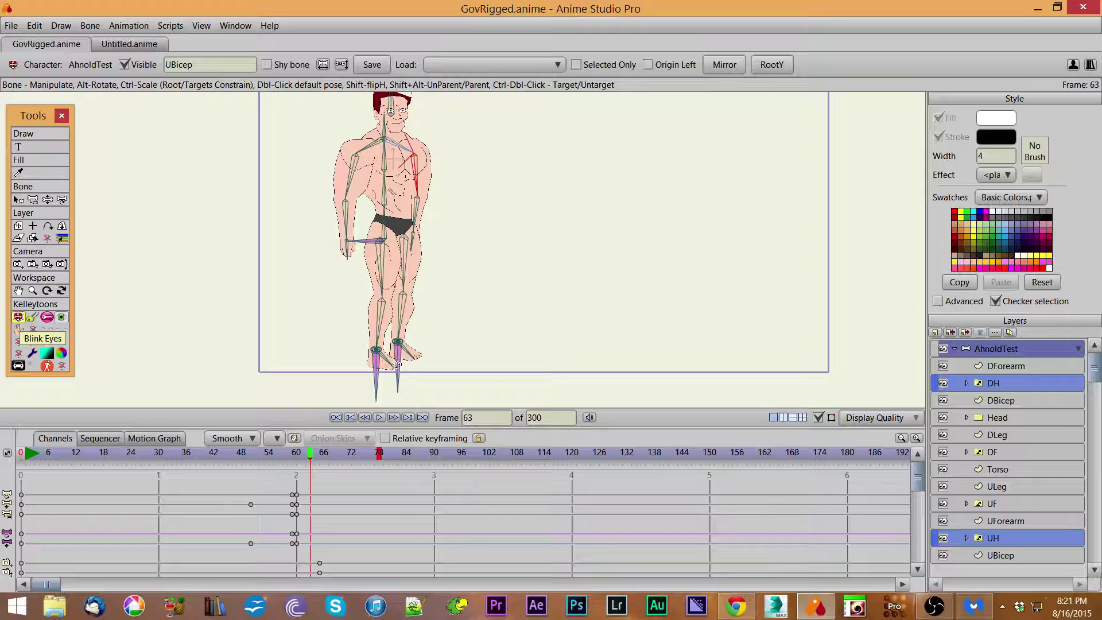
left_click_drag(398, 359, 425, 334)
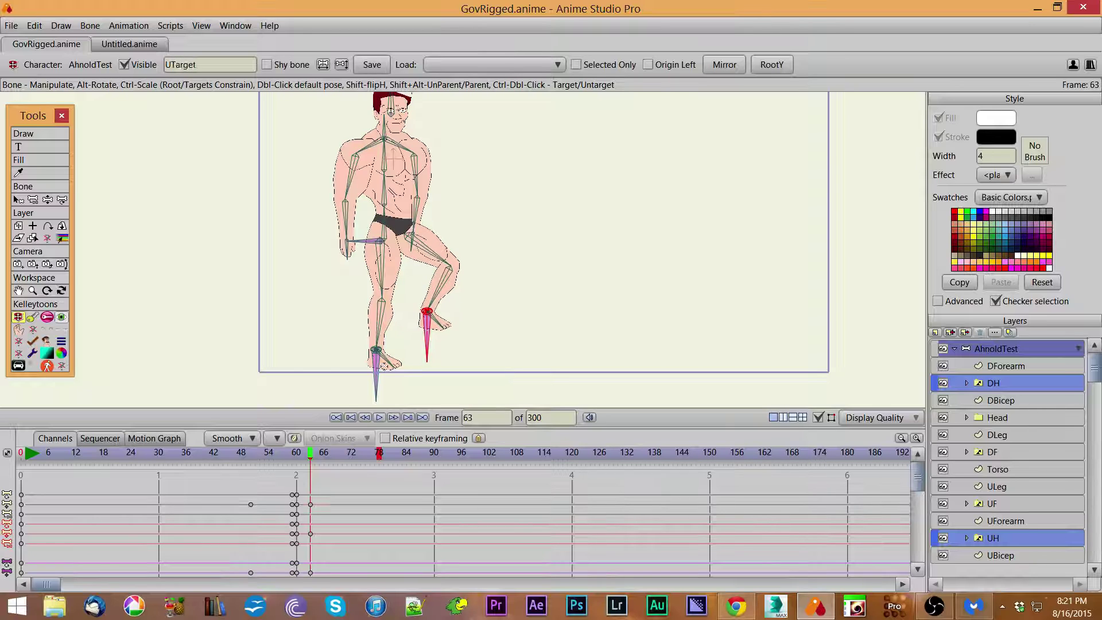
left_click_drag(378, 370, 426, 333)
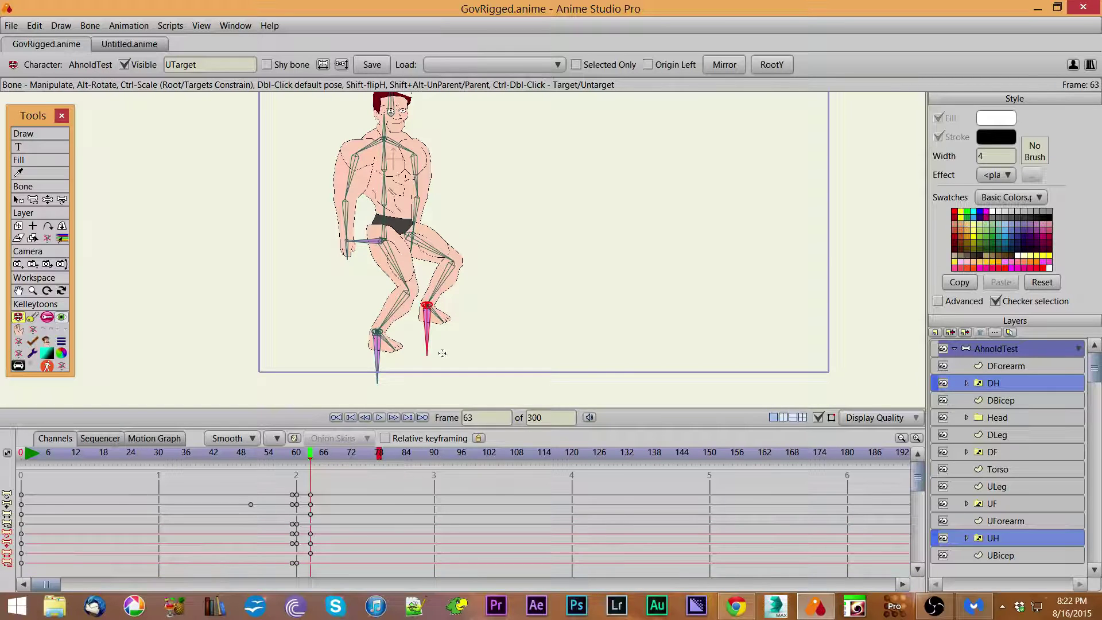
left_click_drag(431, 319, 435, 315)
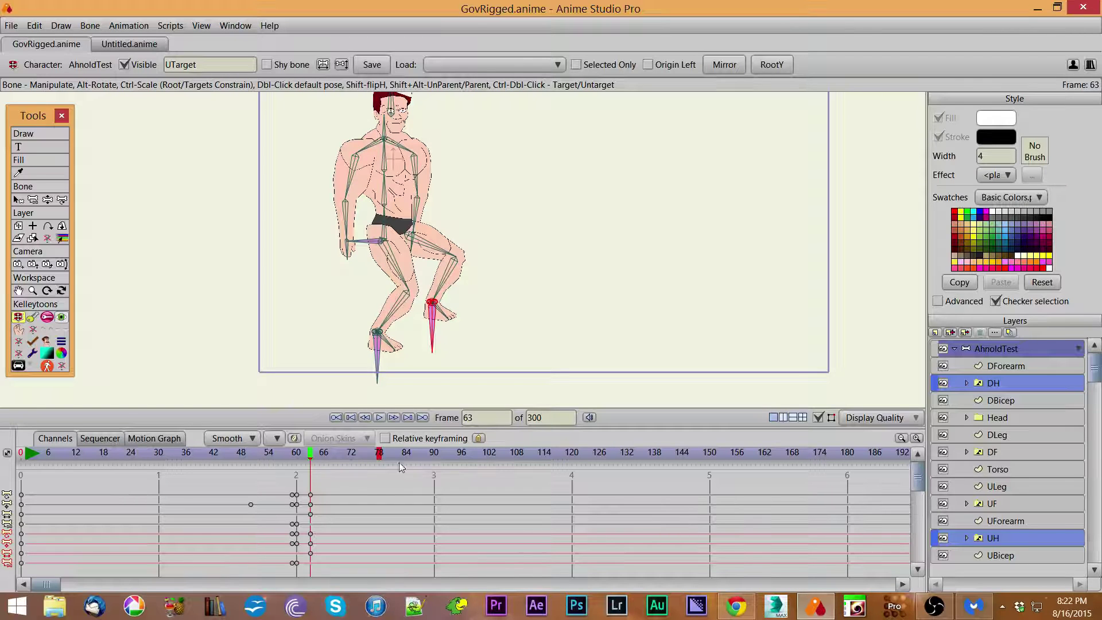
At frame 67, move Root up and forward over the planted front foot and lift DTarget up beside it.
left_click(329, 468)
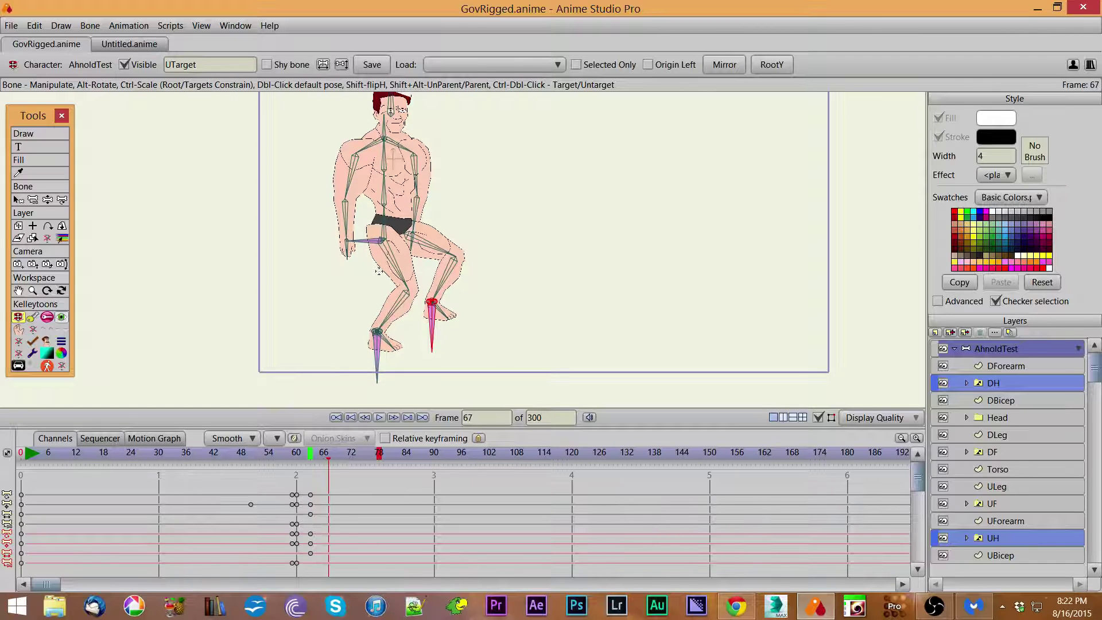
left_click_drag(365, 237, 392, 199)
left_click_drag(374, 347, 421, 287)
left_click_drag(413, 286, 416, 287)
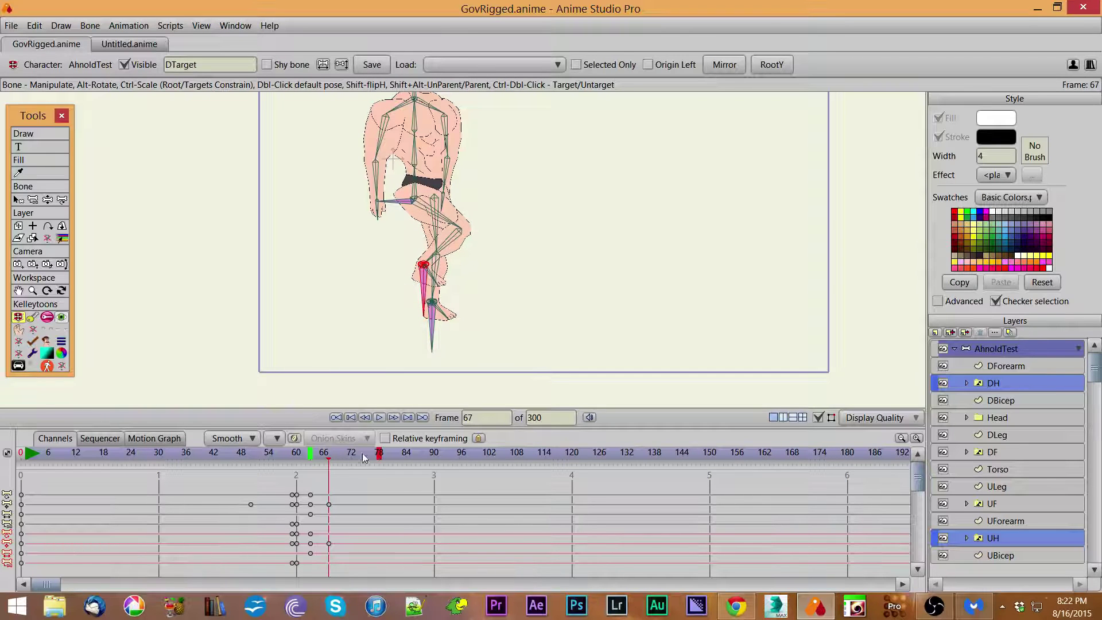
mouse_move(331, 465)
left_mouse_down()
mouse_move(312, 463)
mouse_move(330, 464)
left_mouse_up()
At frame 72, shift Root forward and down, and swing DTarget ahead of and above the planted front foot.
left_click(351, 454)
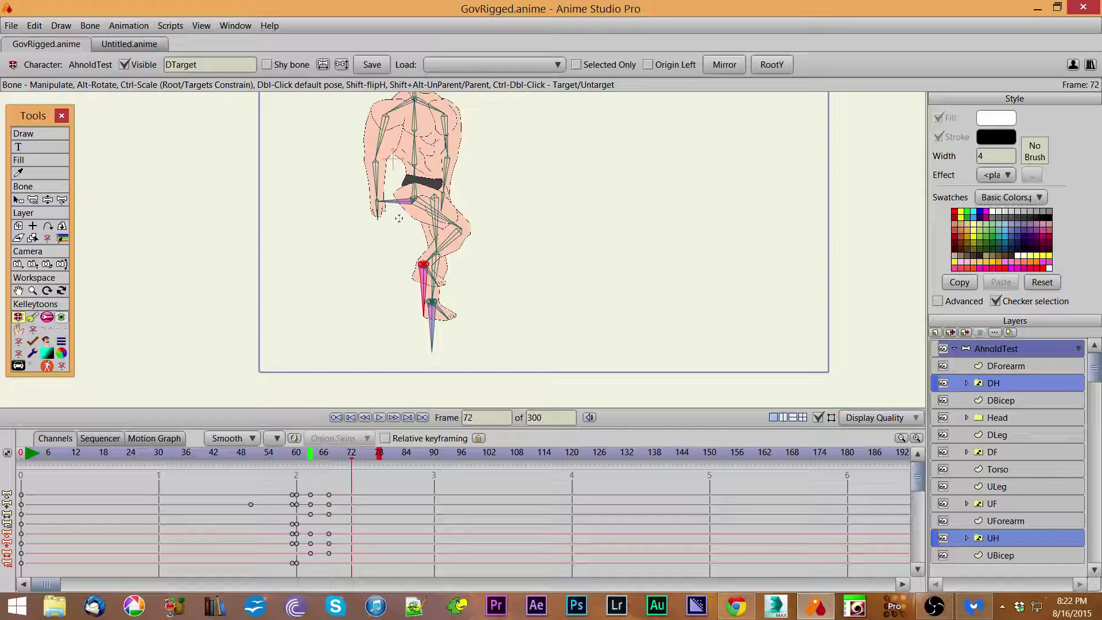
left_click_drag(401, 199, 426, 197)
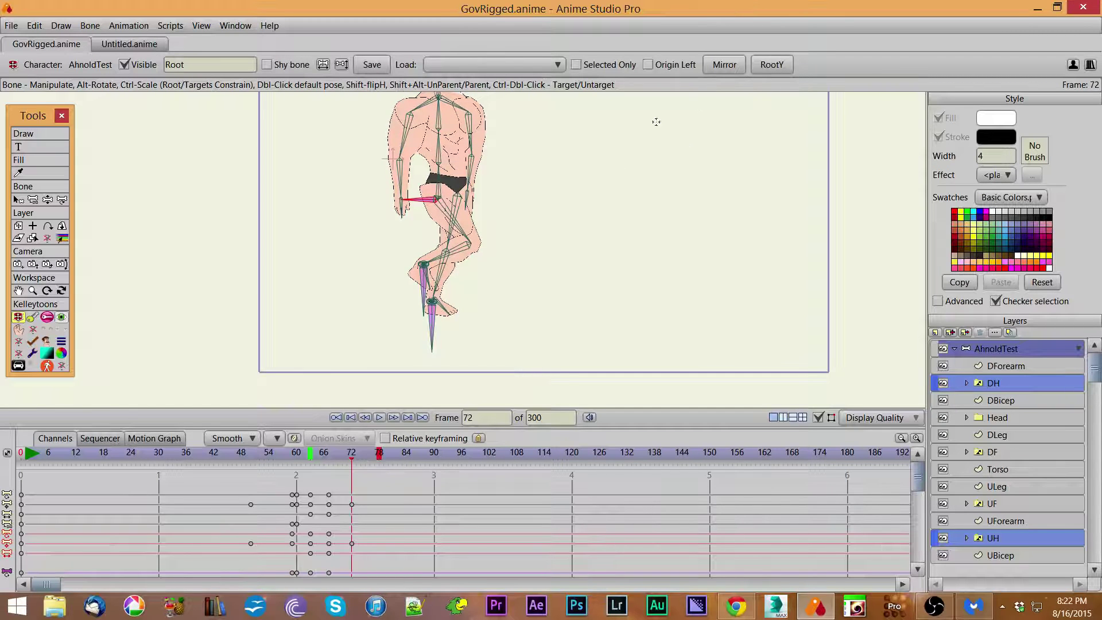
left_click_drag(428, 296, 482, 301)
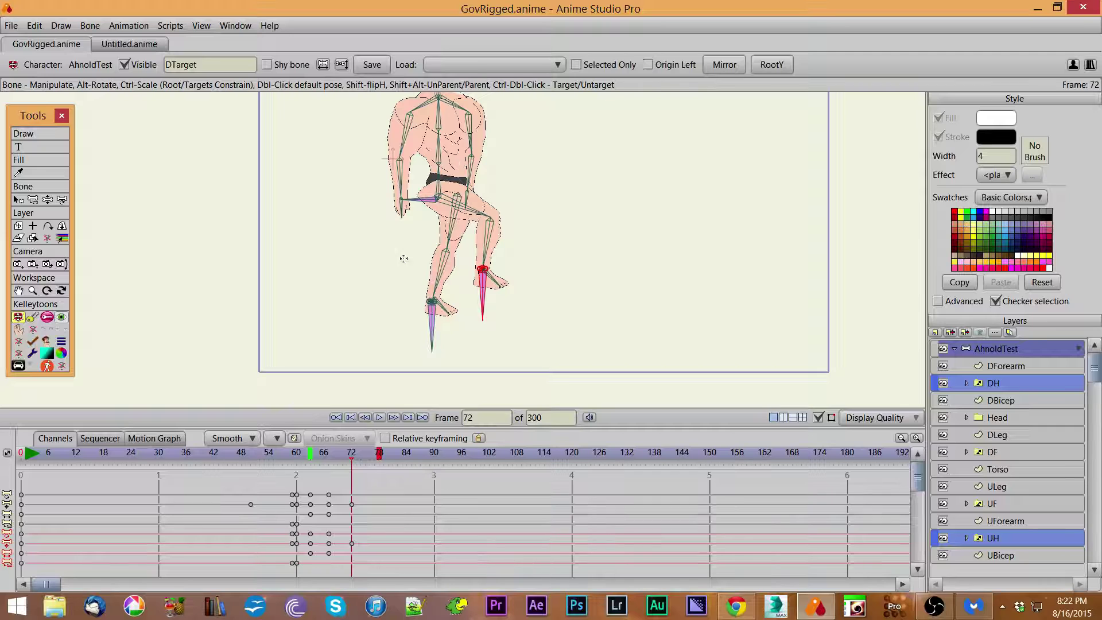
mouse_move(351, 462)
left_mouse_down()
mouse_move(313, 470)
mouse_move(352, 466)
left_mouse_up()
left_click_drag(423, 220, 436, 237)
left_click_drag(486, 306, 491, 307)
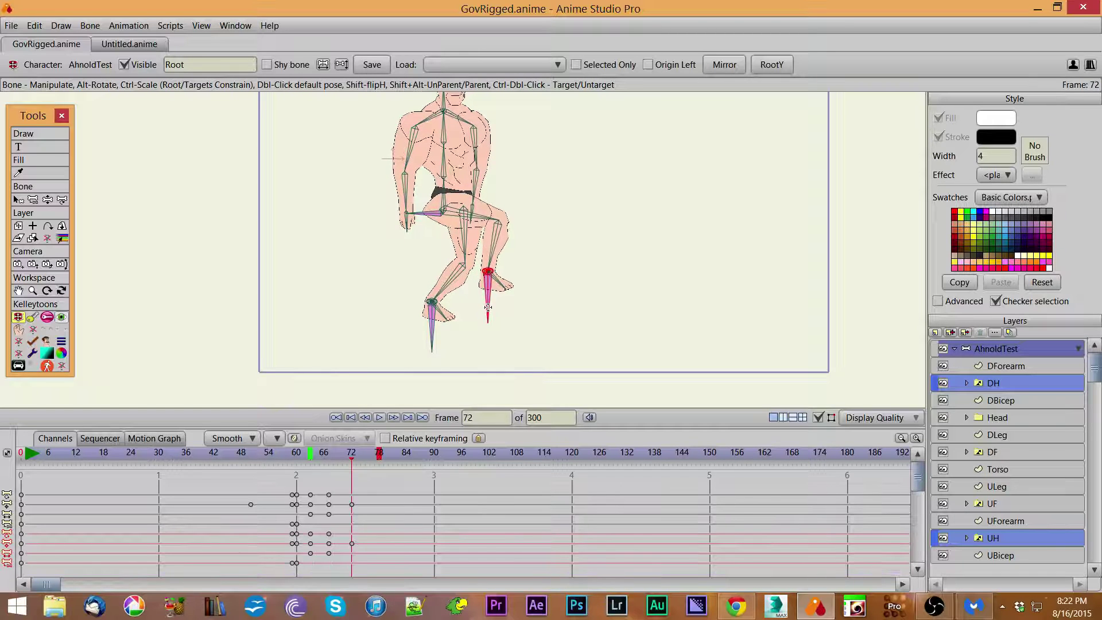
Compare the frame 72 pose with the start of the step, and fine-tune the heights of Root and DTarget.
left_click(427, 214)
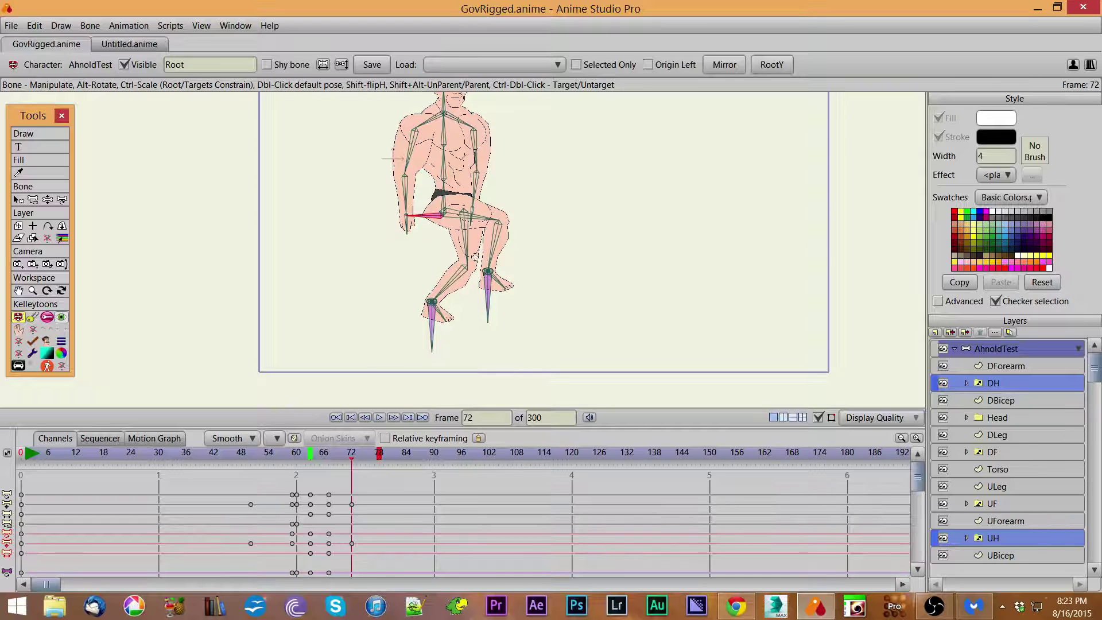
left_click(308, 453)
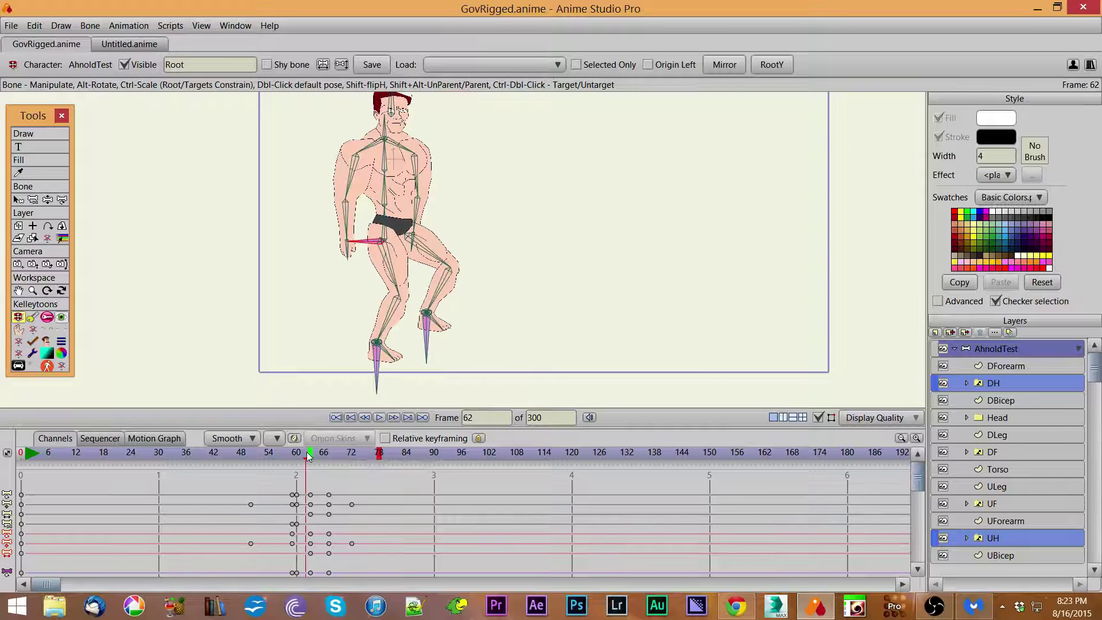
left_click(350, 453)
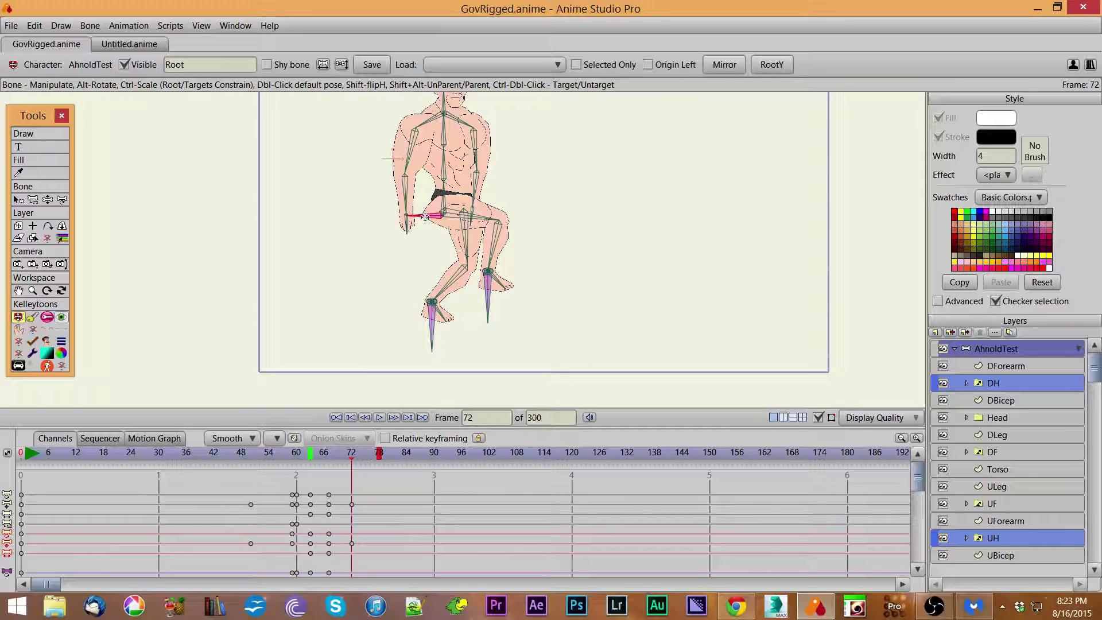
left_click_drag(425, 216, 425, 211)
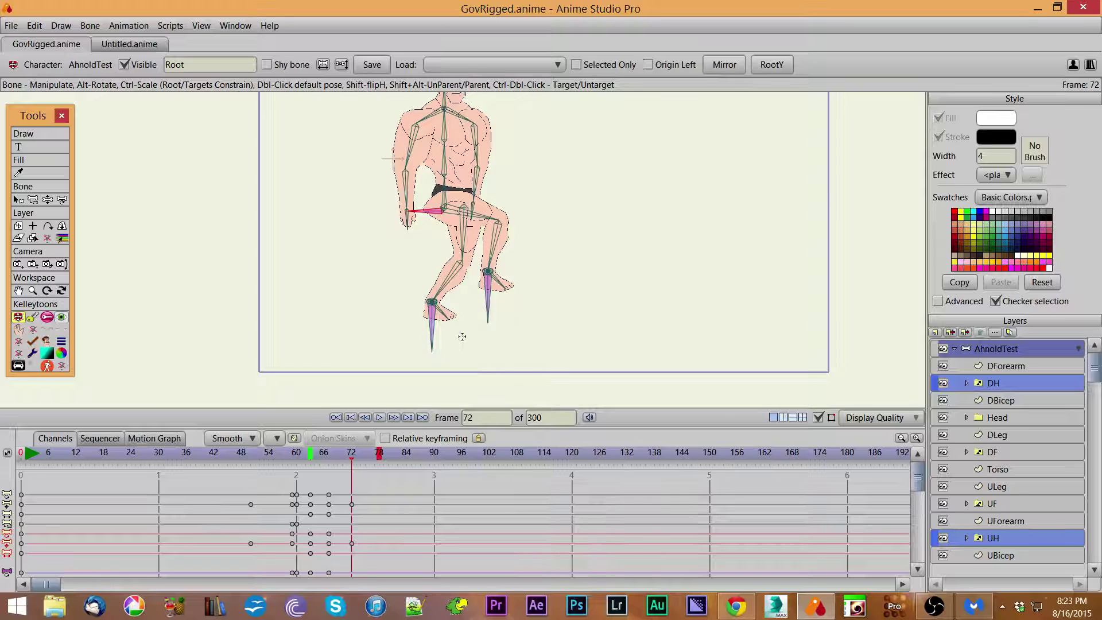
left_click(491, 301)
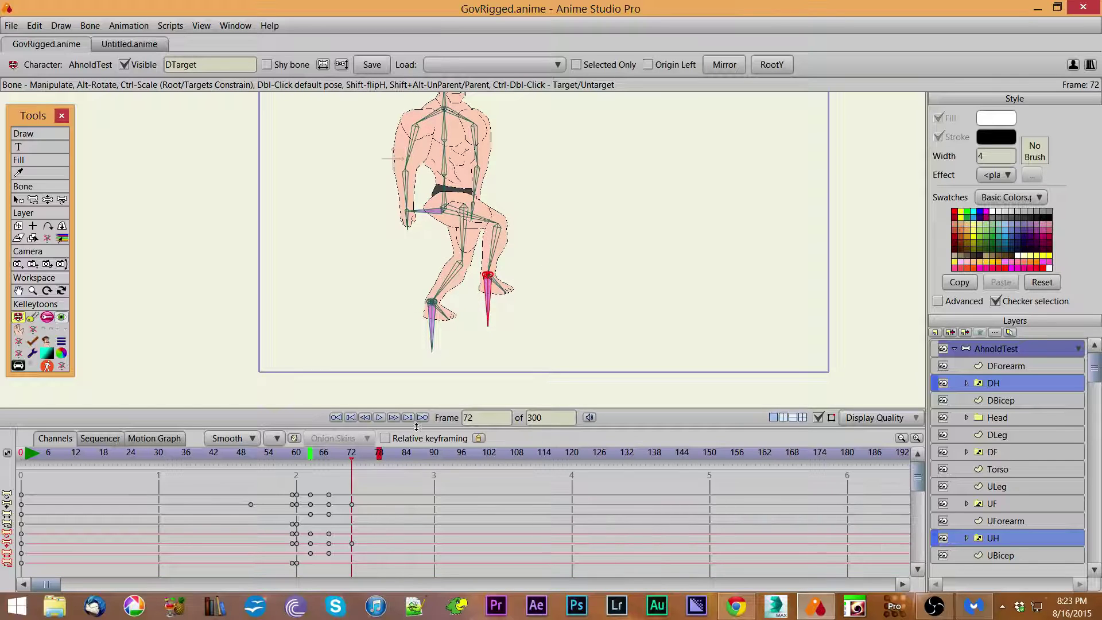
Mirror the step-up animation from frame 72 for the opposite leg, and return to frame 63.
left_click(346, 456)
mouse_move(346, 458)
left_mouse_down()
mouse_move(302, 463)
mouse_move(352, 465)
left_mouse_up()
left_click(731, 68)
mouse_move(353, 457)
left_mouse_down()
mouse_move(391, 461)
mouse_move(309, 453)
left_mouse_up()
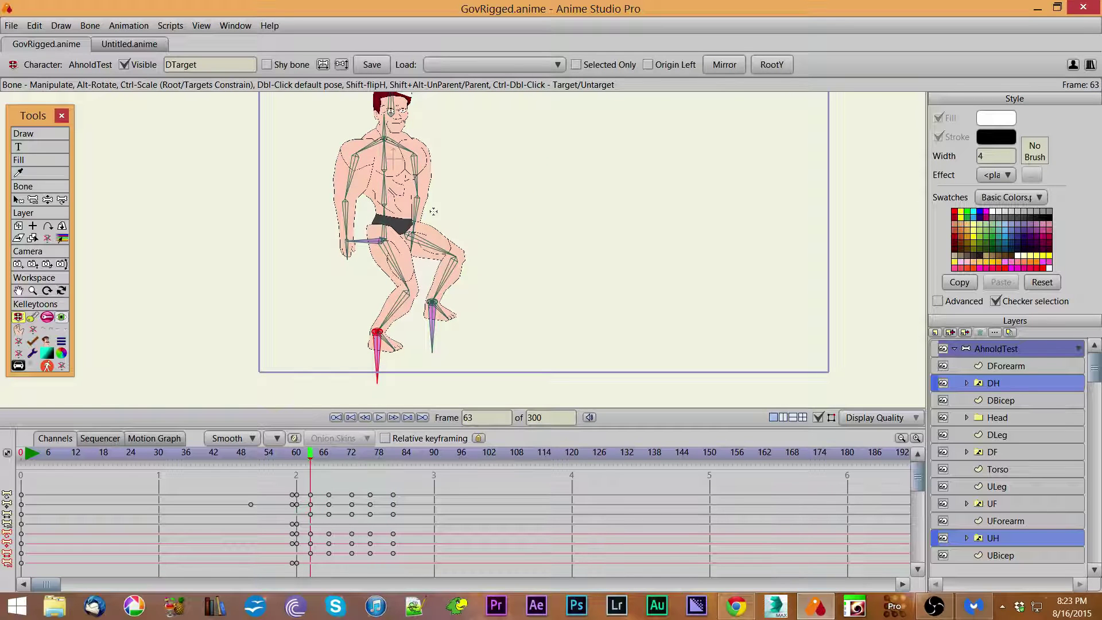
Save the bone animation as StepUp in the Bone Animations folder.
left_click(360, 68)
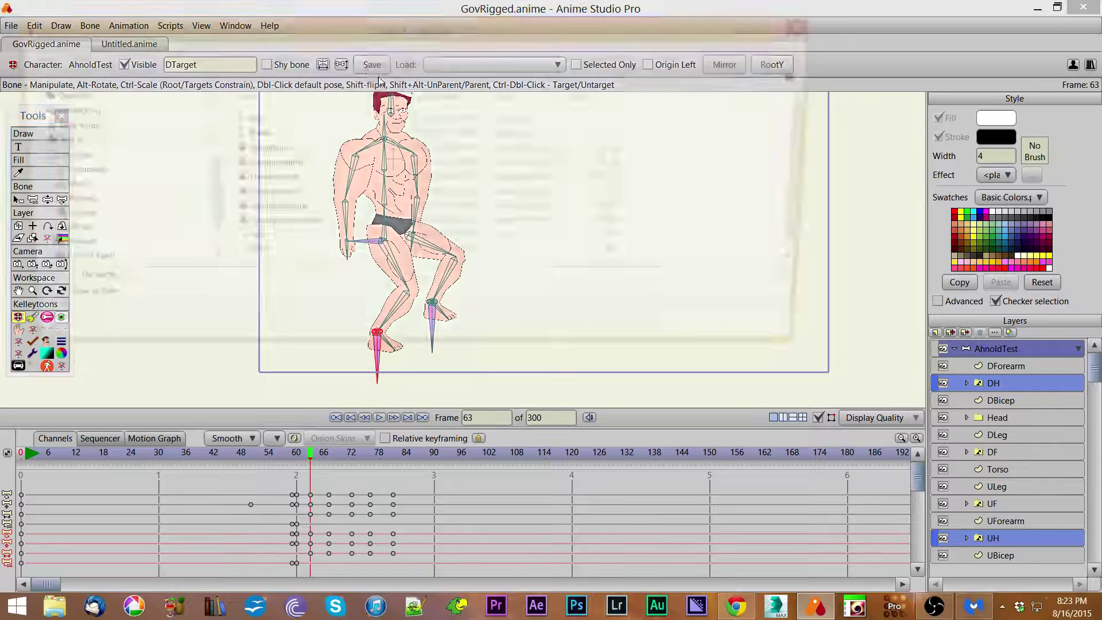
type("fredLB")
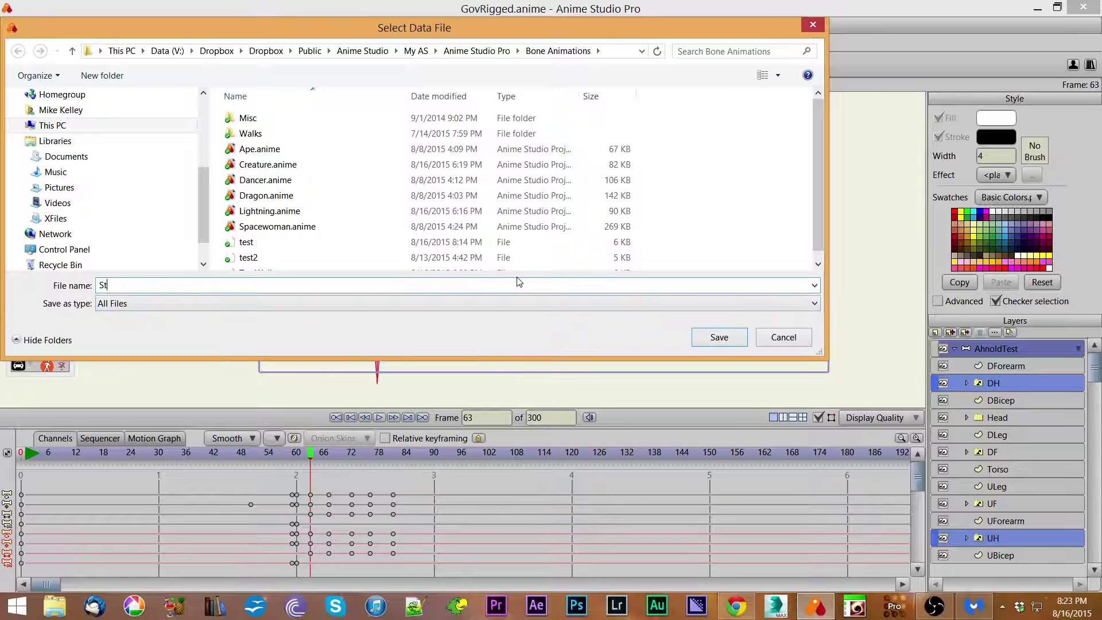
key("Return")
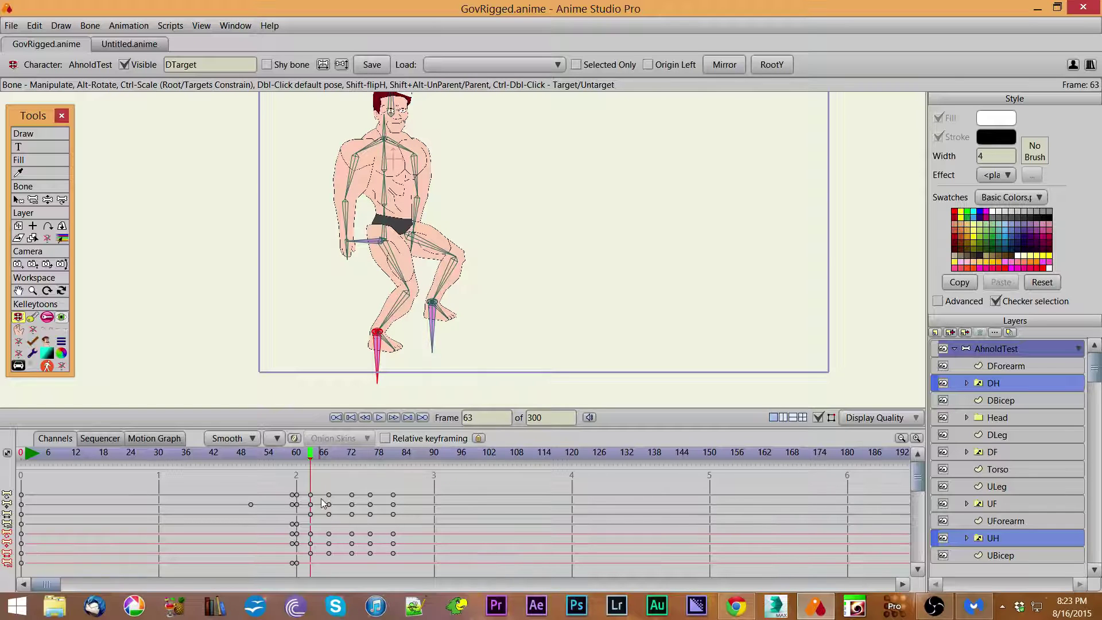
Delete the step-up keys from frame 63 onward and key UTarget slightly ahead of its standing position at frame 63.
left_click_drag(309, 486, 433, 569)
key("Delete")
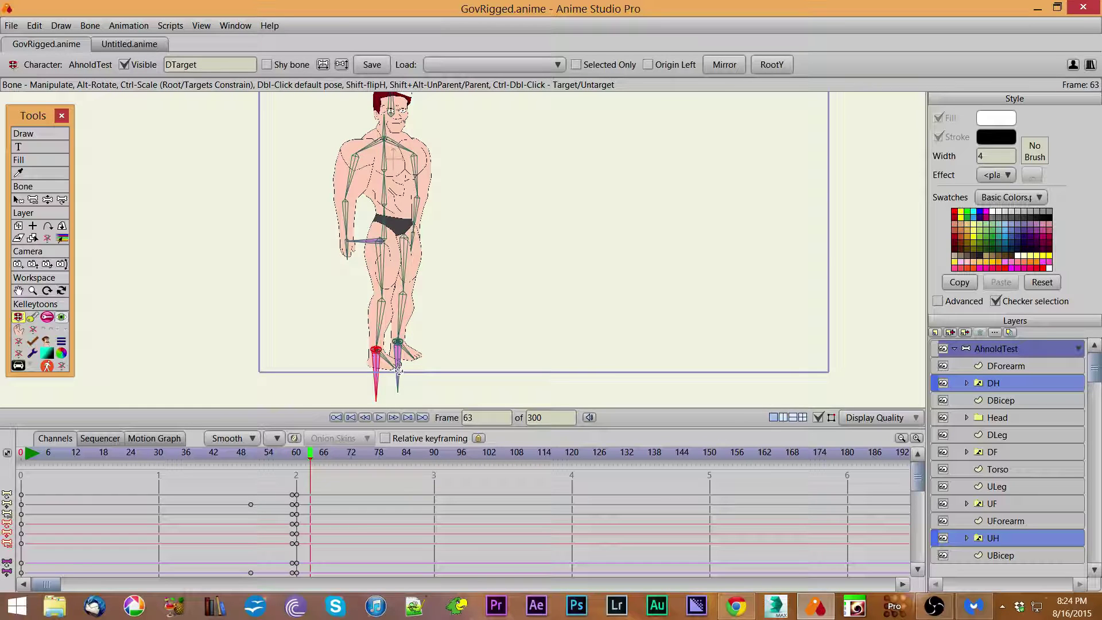
left_click_drag(399, 370, 411, 355)
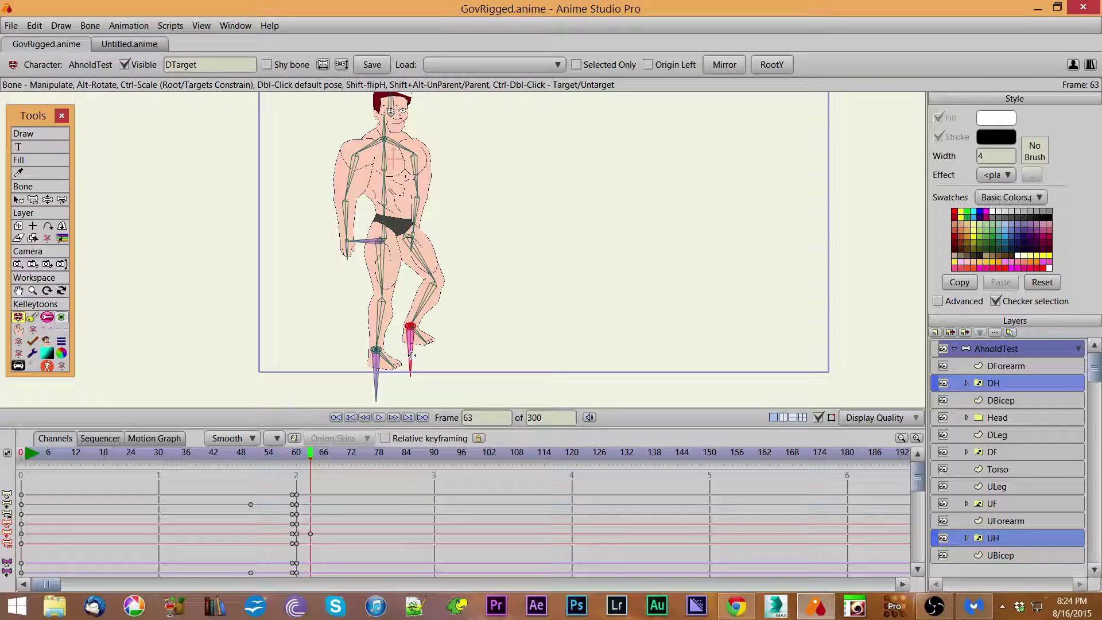
left_click_drag(412, 355, 403, 374)
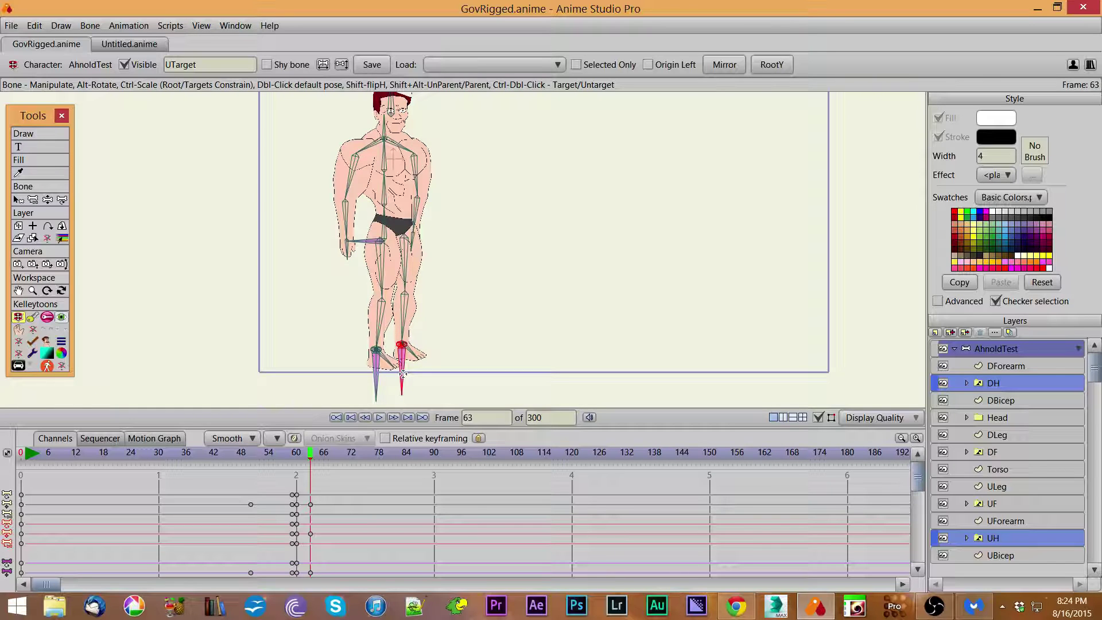
left_click_drag(403, 374, 403, 374)
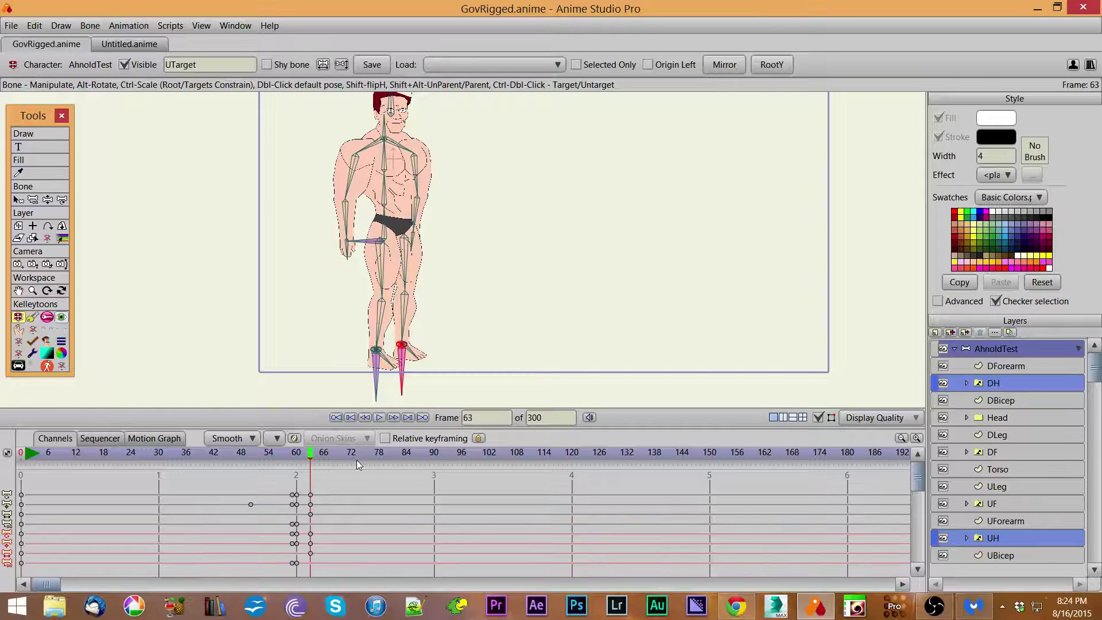
Load the StepUp animation at frame 70 and scrub through the transition from frame 63.
left_click(342, 453)
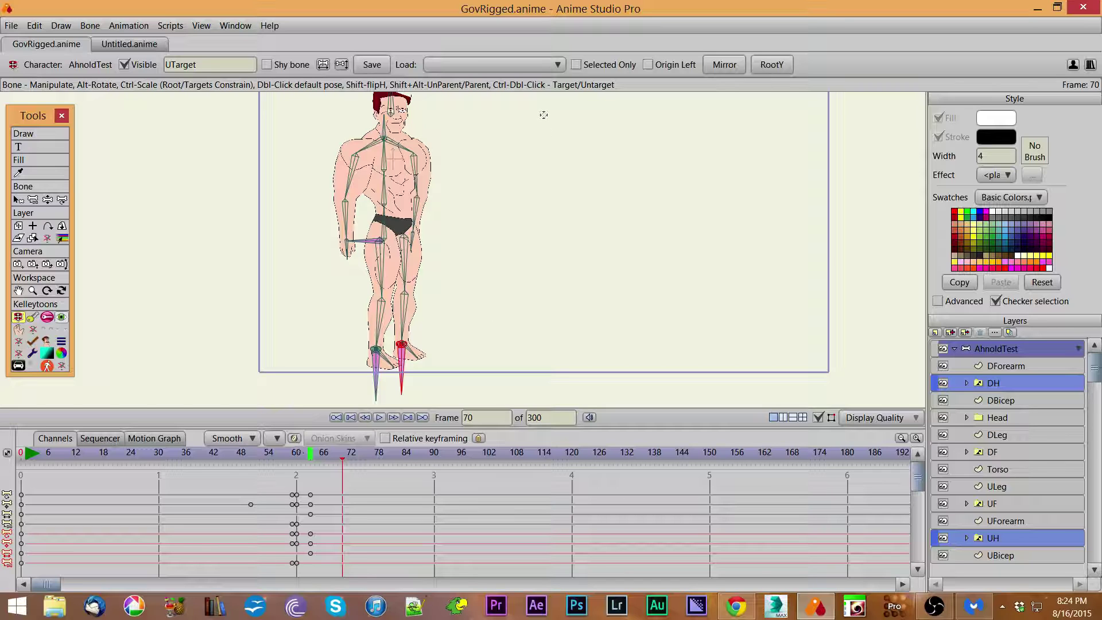
left_click(546, 66)
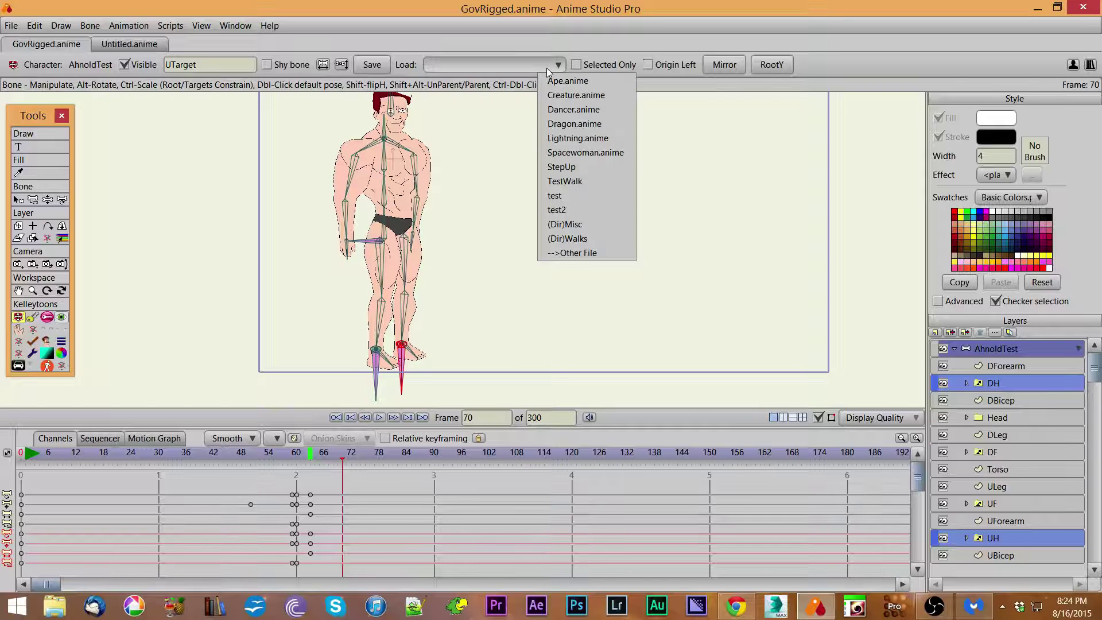
left_click(570, 168)
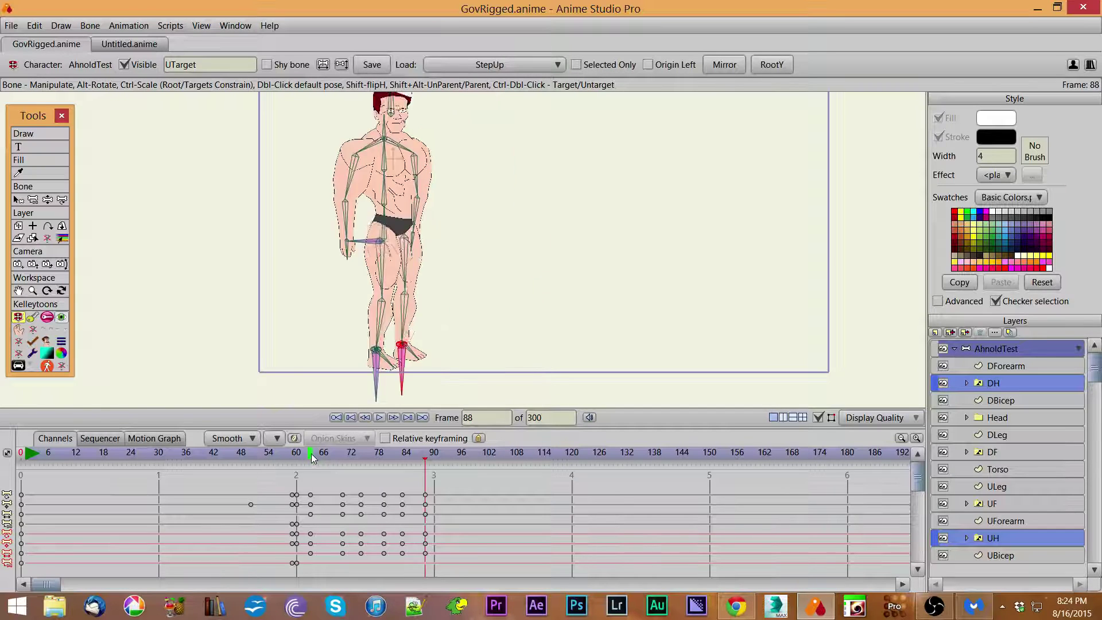
left_click_drag(311, 453, 340, 461)
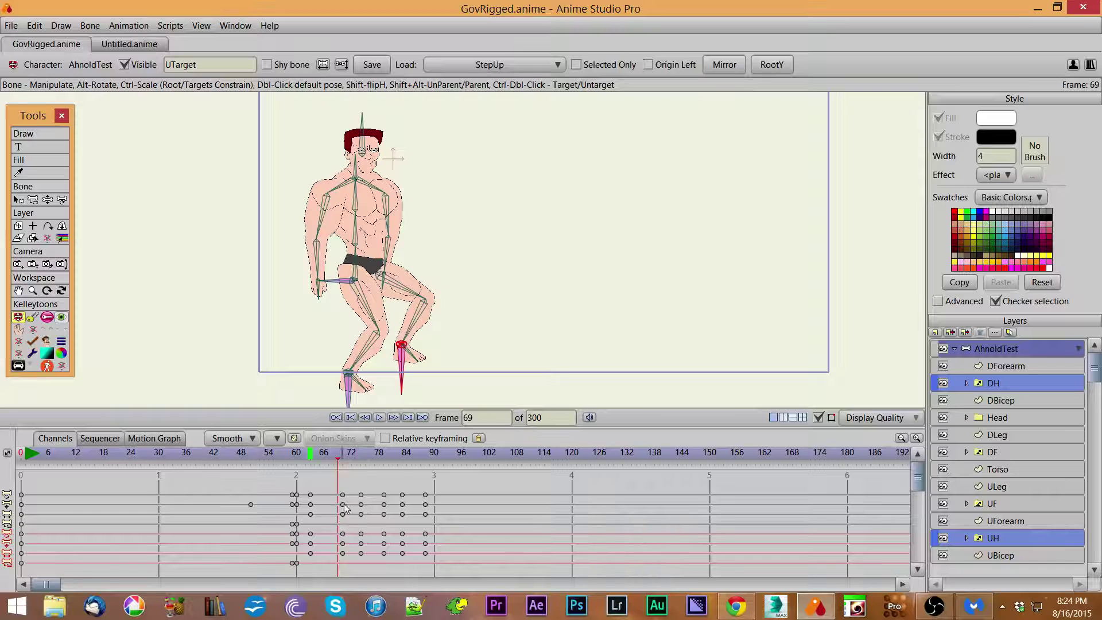
Delete the loaded StepUp keys from frame 70 onward, leaving the standing pose at frame 63.
left_click_drag(345, 464, 441, 566)
left_click(375, 383)
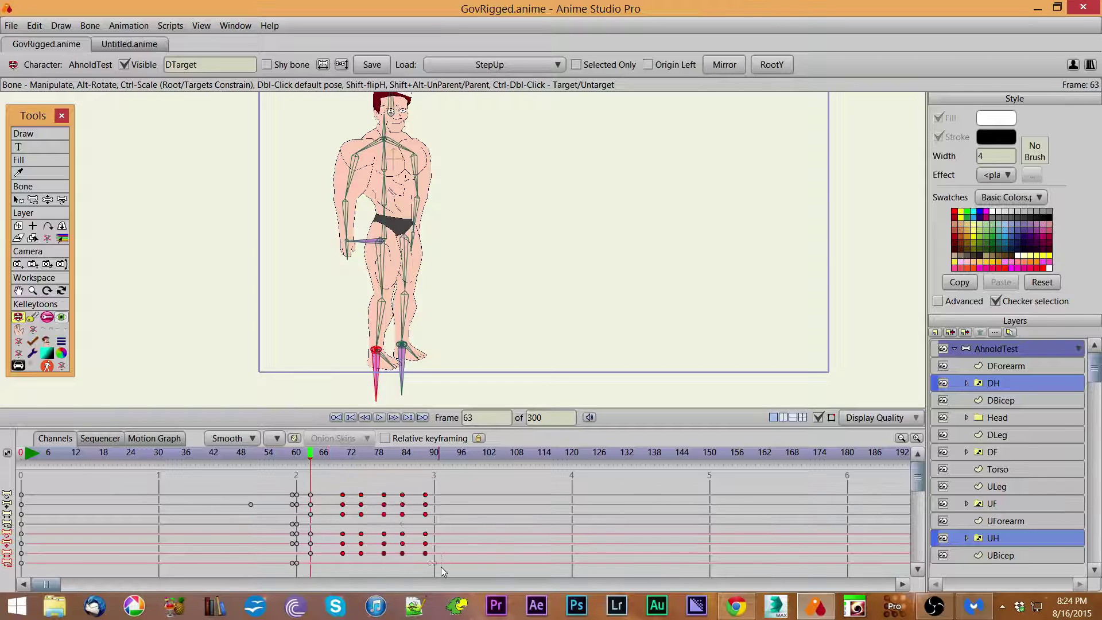
key("Delete")
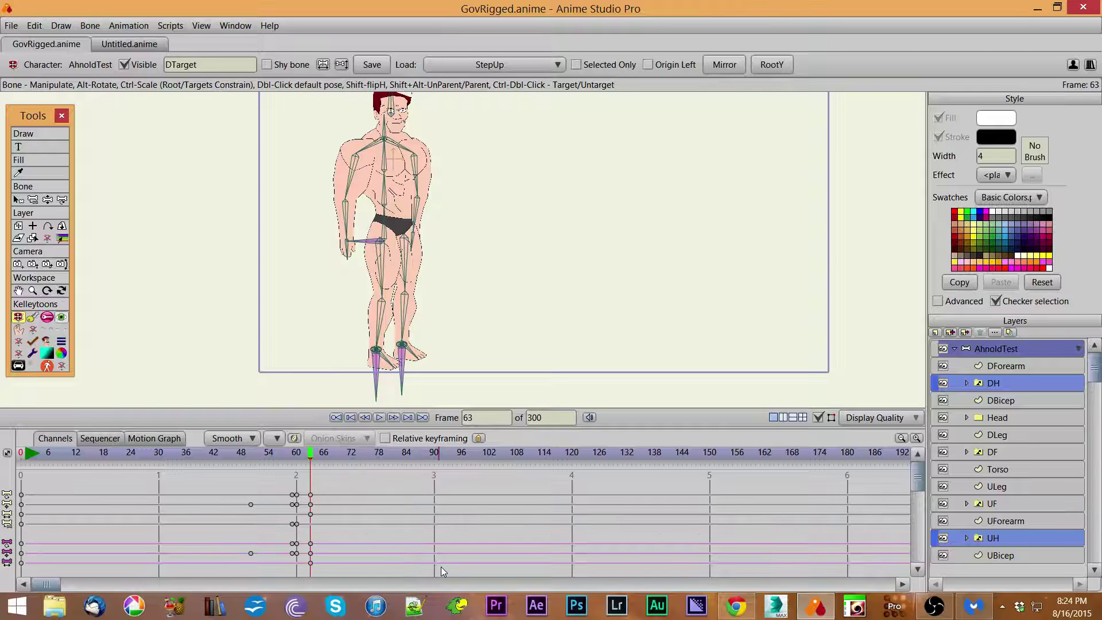
Load the StepUp animation at frame 67 with the DTarget bone selected and scrub through the resulting movement up to frame 85.
left_click(327, 454)
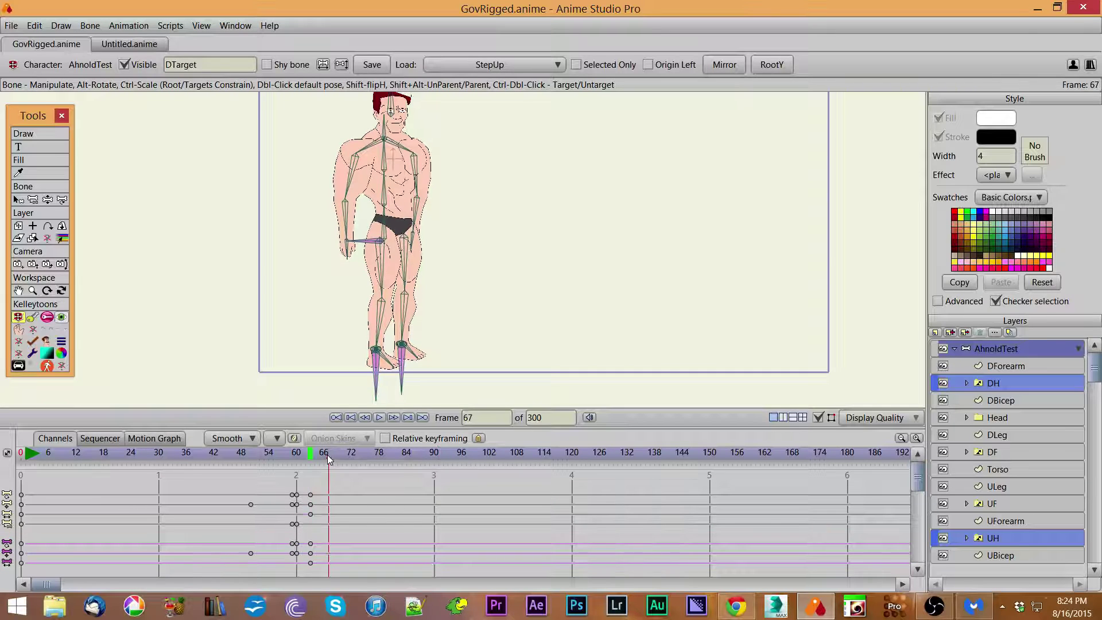
left_click(376, 375)
left_click(555, 62)
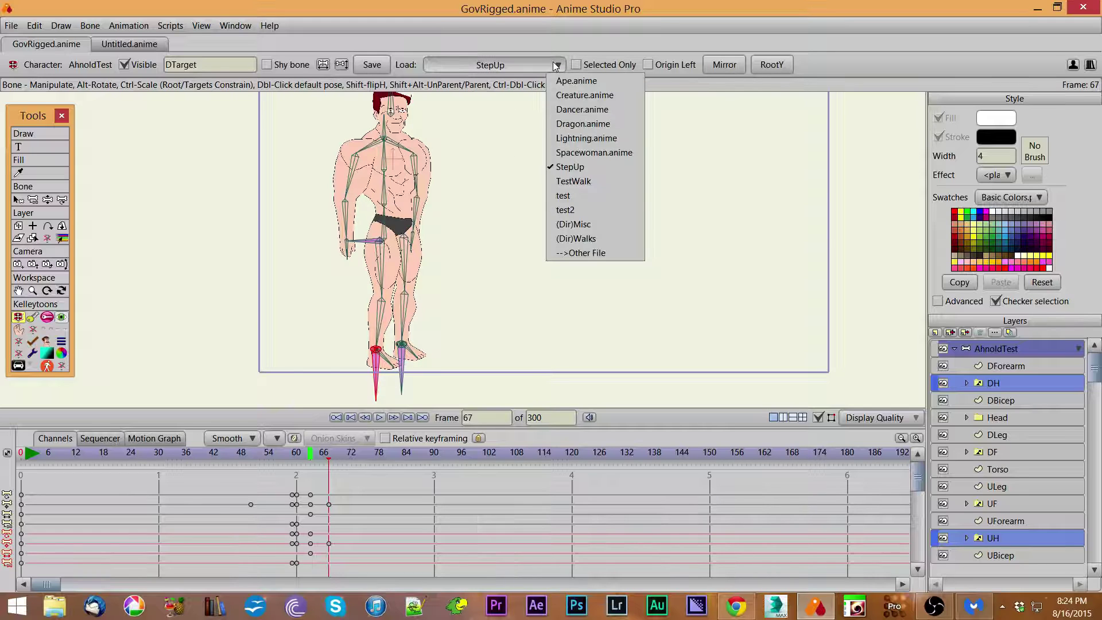
left_click(589, 166)
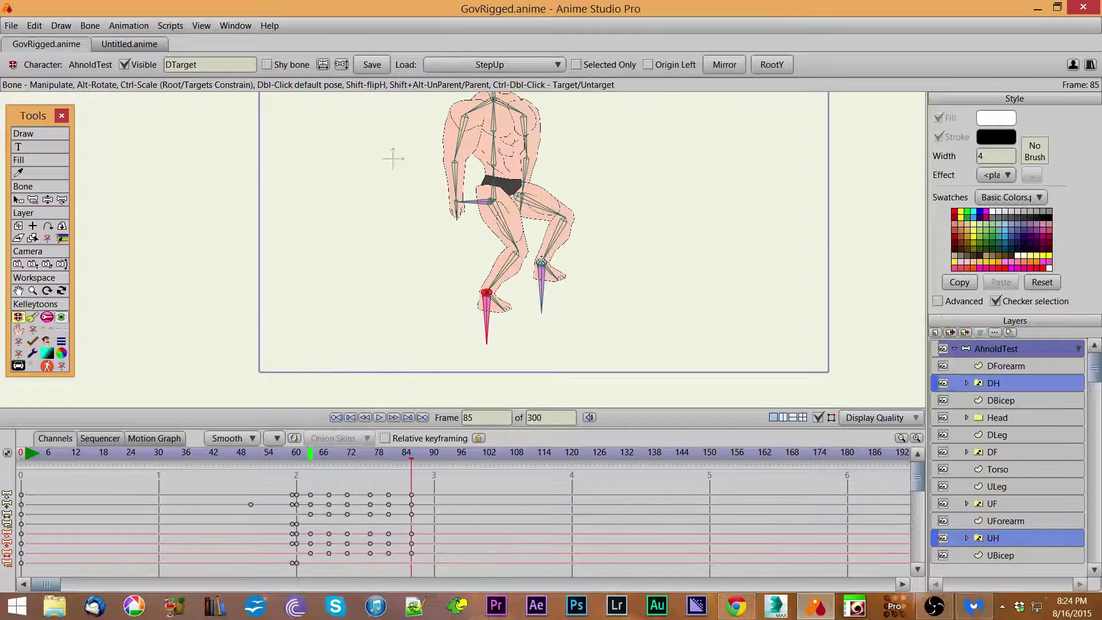
left_click_drag(316, 452, 411, 464)
left_click(360, 462)
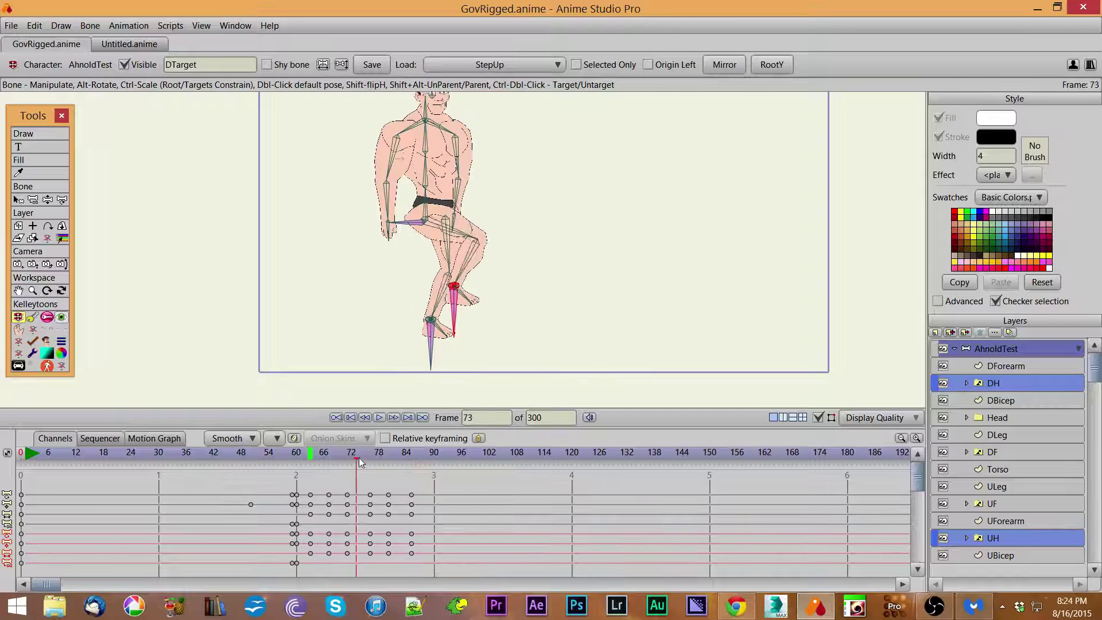
left_click_drag(360, 462, 413, 480)
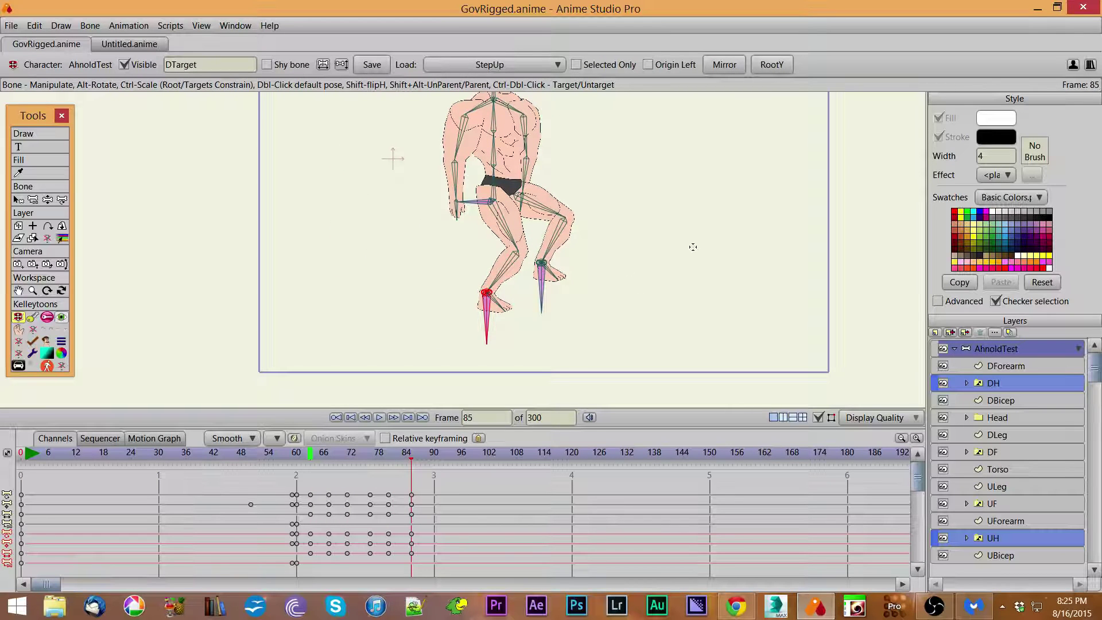
Pose the DBicep and DForearm bones at frame 85 so the arm bends across the chest with the hand raised near shoulder height.
left_click_drag(706, 167, 617, 258)
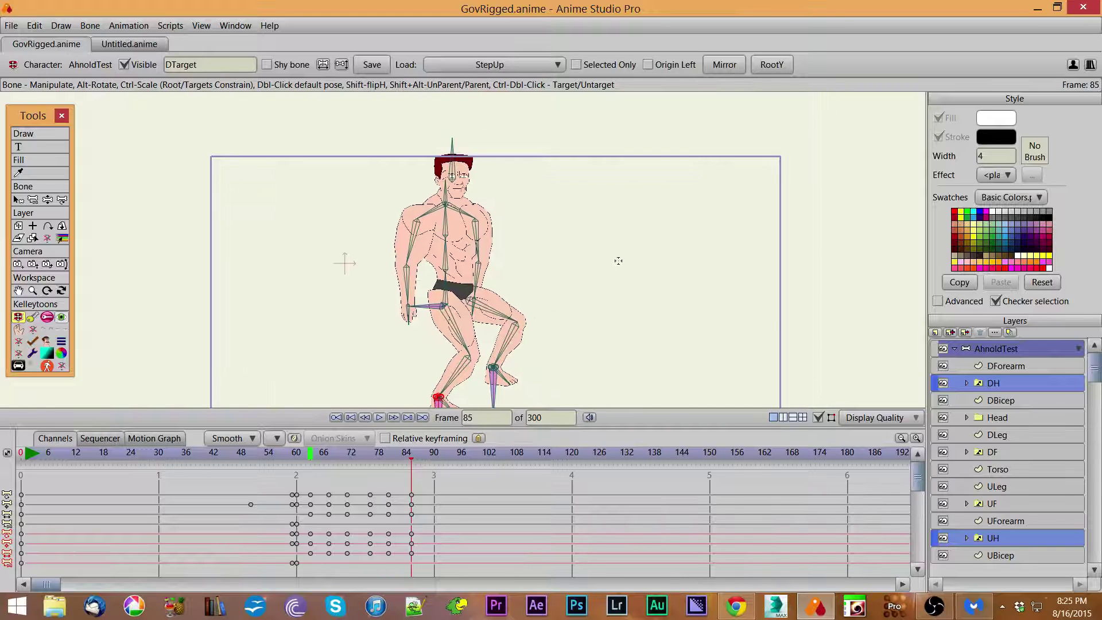
left_click_drag(404, 285, 497, 183)
left_click(431, 188)
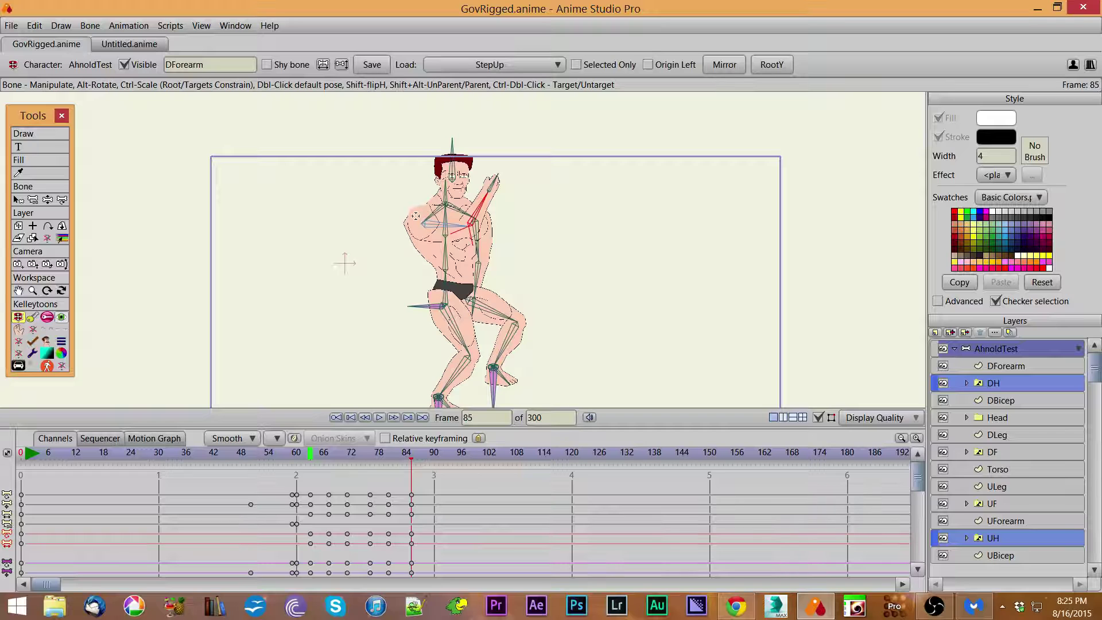
left_click_drag(422, 227, 436, 230)
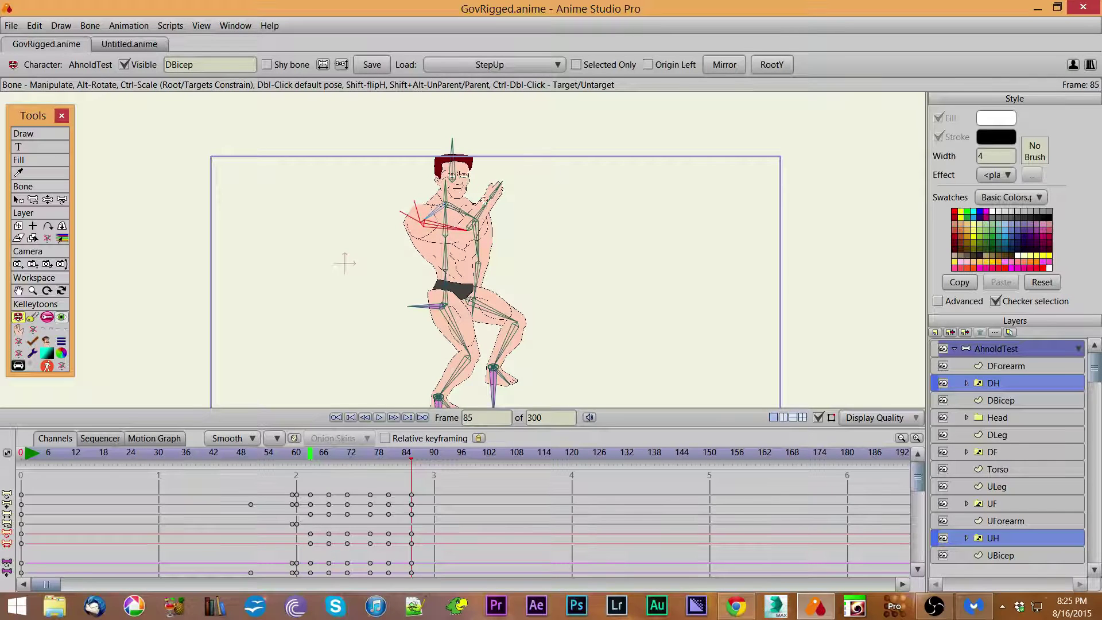
left_click_drag(485, 202, 499, 230)
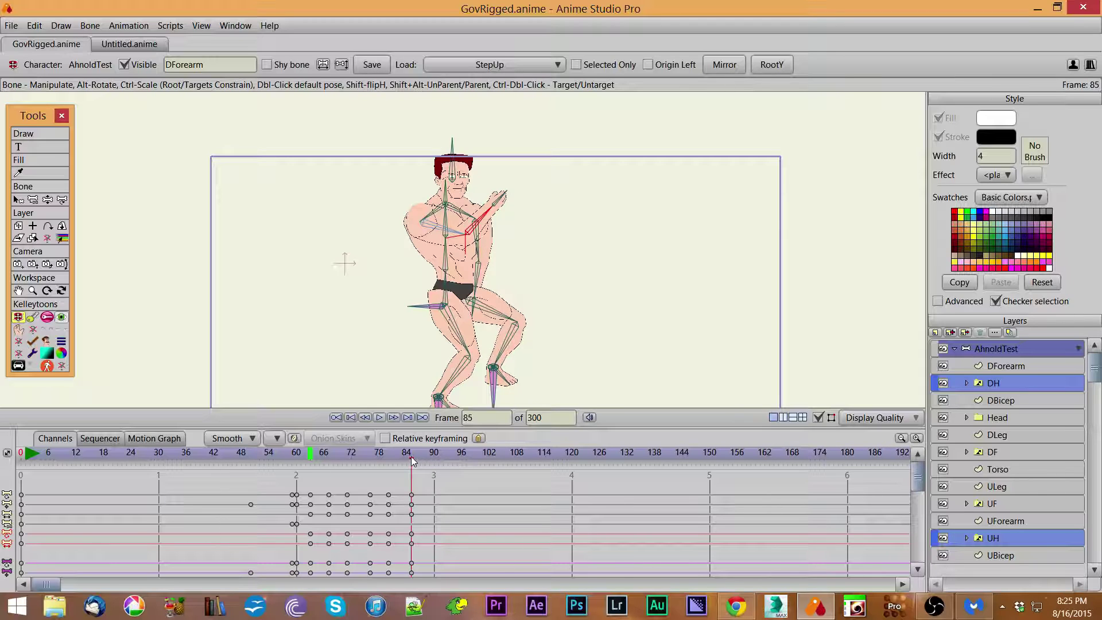
mouse_move(676, 291)
left_mouse_down()
mouse_move(672, 224)
mouse_move(675, 275)
left_mouse_up()
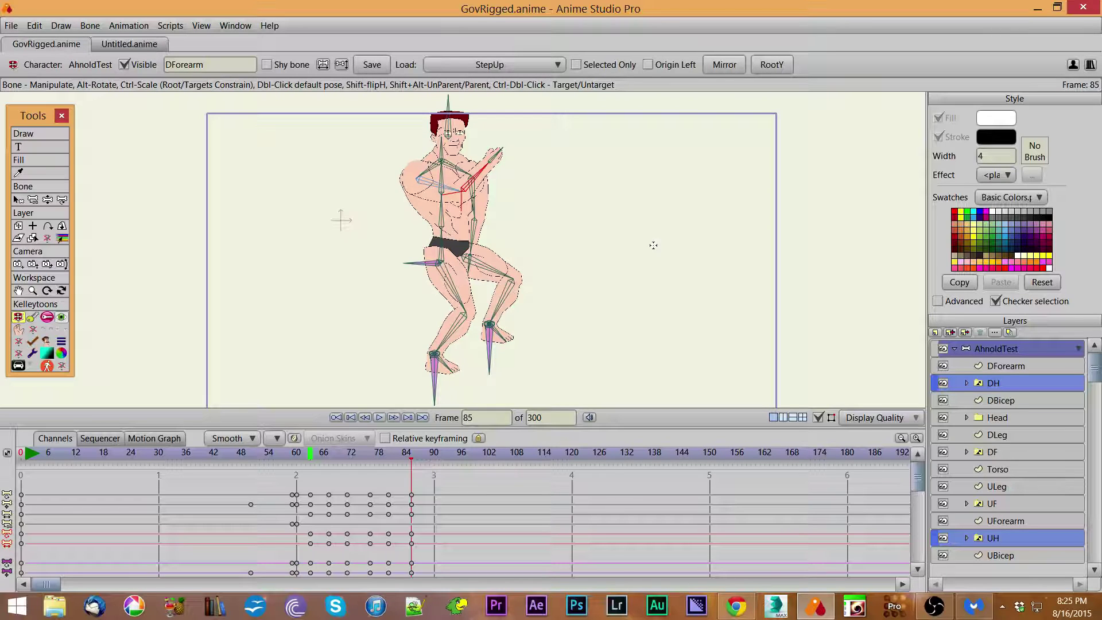
left_click_drag(682, 292, 681, 283)
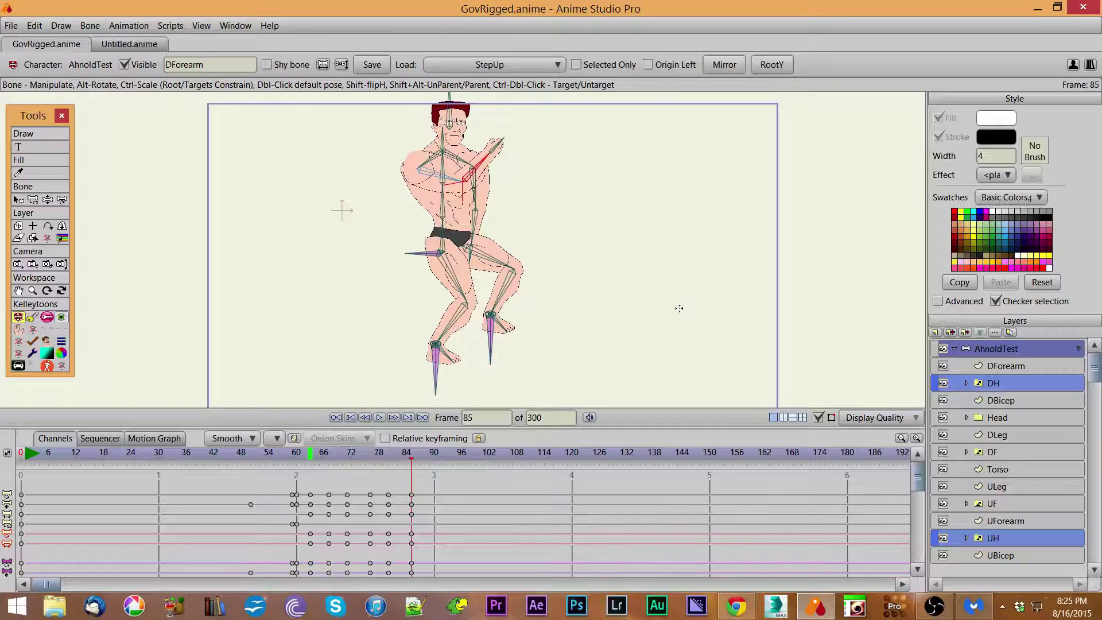